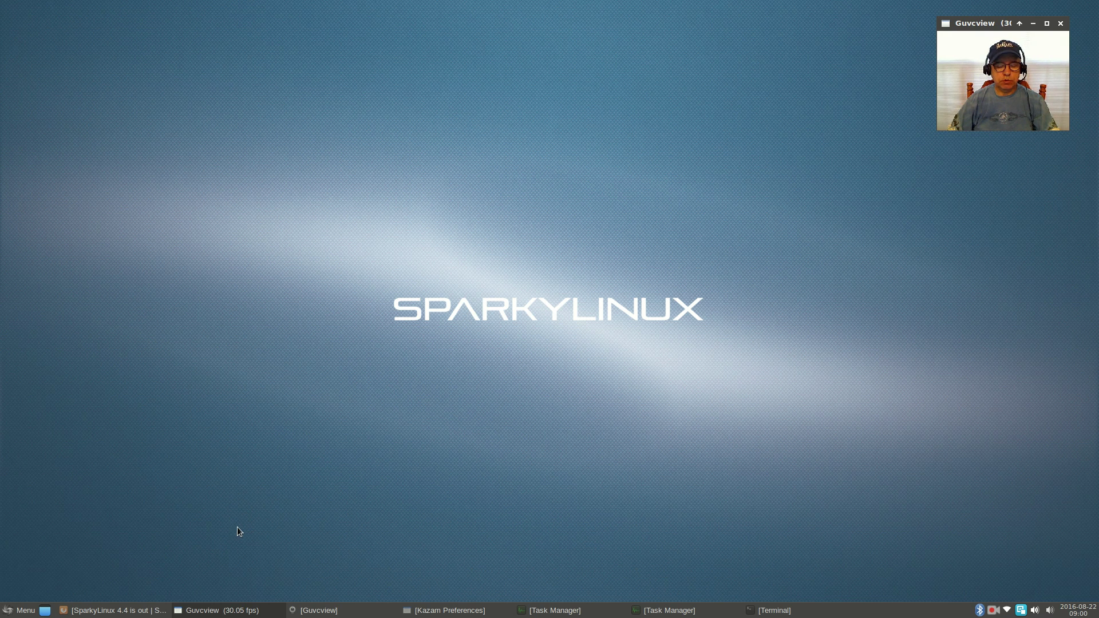
# Scroll through the SparkyLinux 4.4 announcement, then minimize the browser to reveal the desktop
pyautogui.click(115, 611)
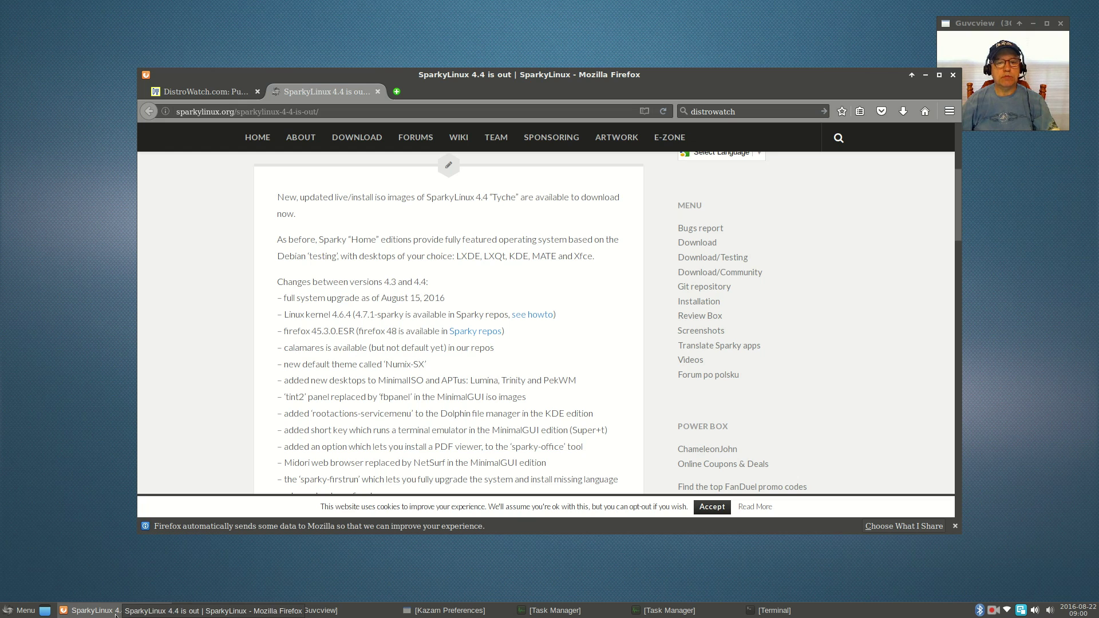
pyautogui.scroll(1, 377, 283)
pyautogui.scroll(4, 376, 282)
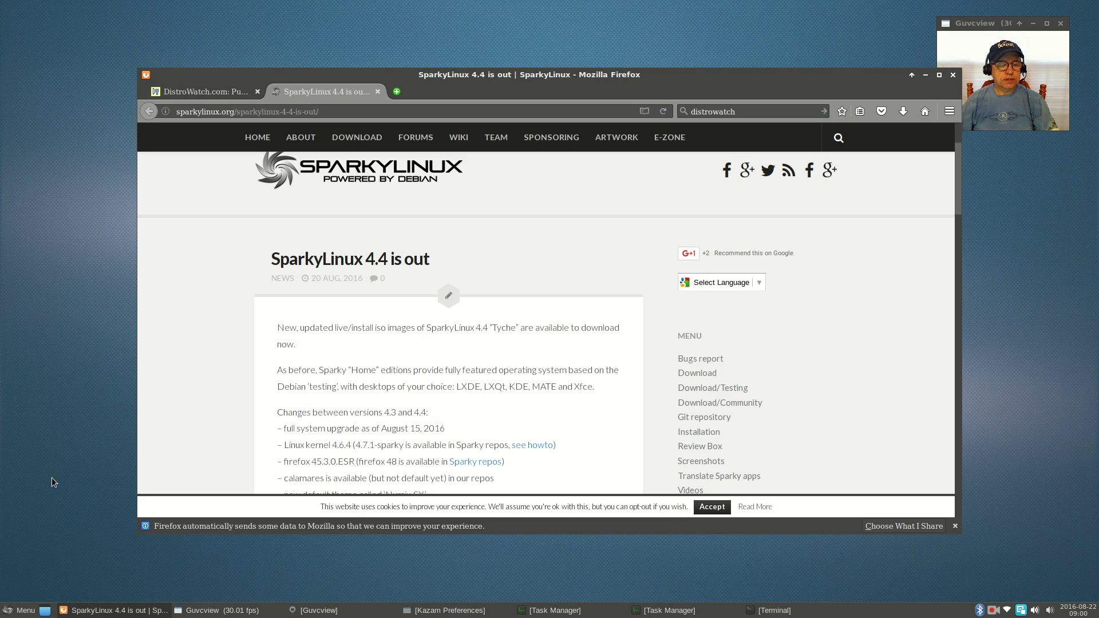
pyautogui.scroll(-1, 474, 402)
pyautogui.scroll(-3, 473, 402)
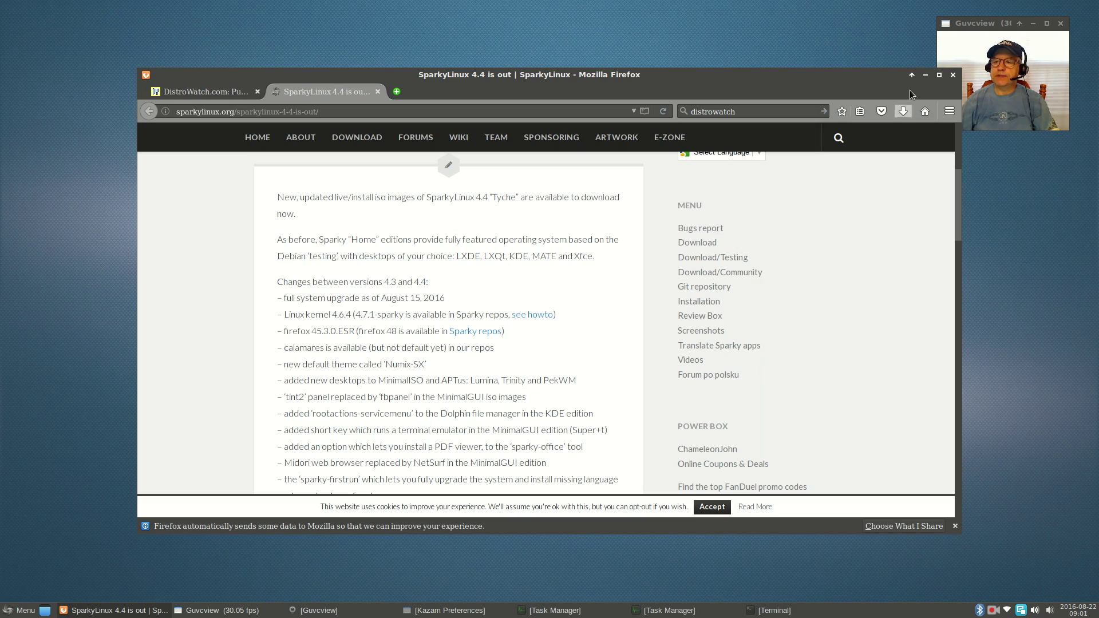
pyautogui.click(925, 76)
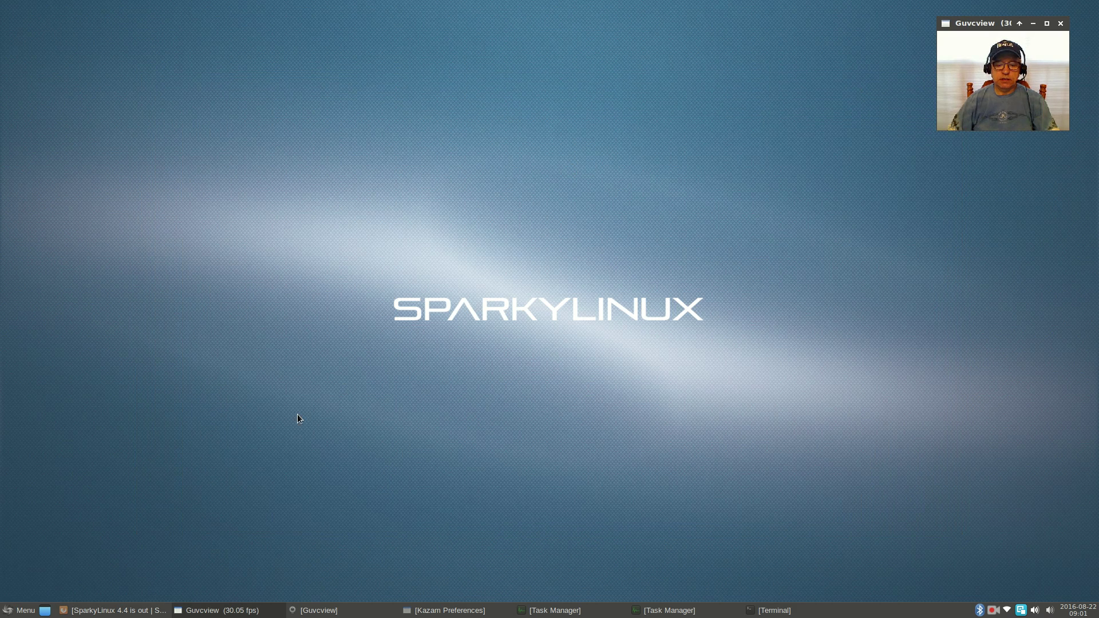
# Arrange two Task Manager windows: the process list upper left, the CPU-graph one lower right
pyautogui.click(550, 610)
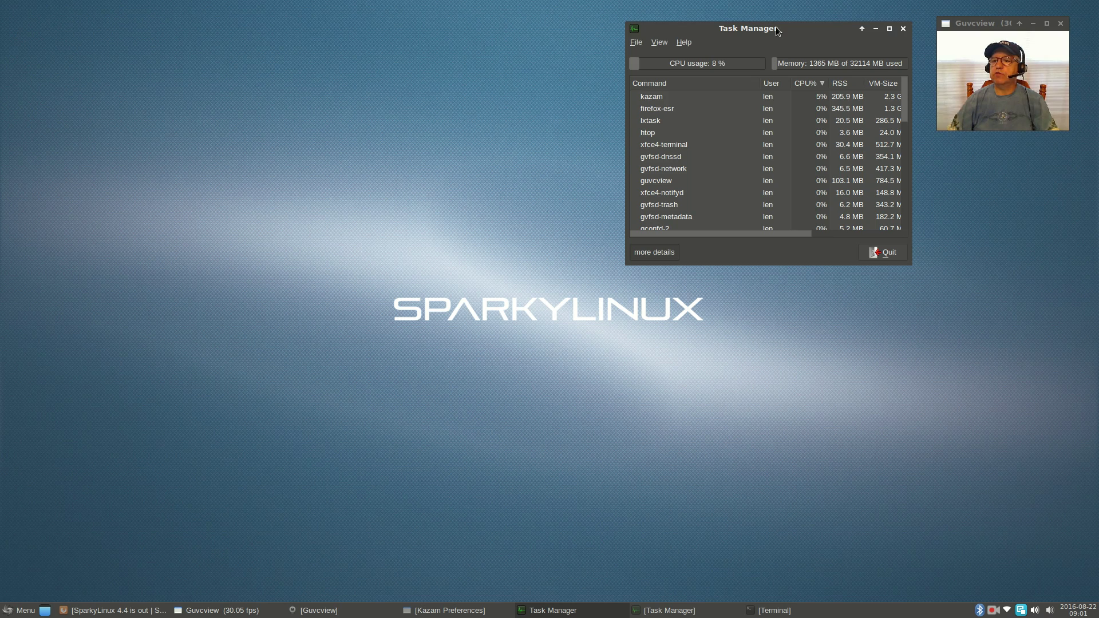
pyautogui.moveTo(770, 30); pyautogui.dragTo(709, 46)
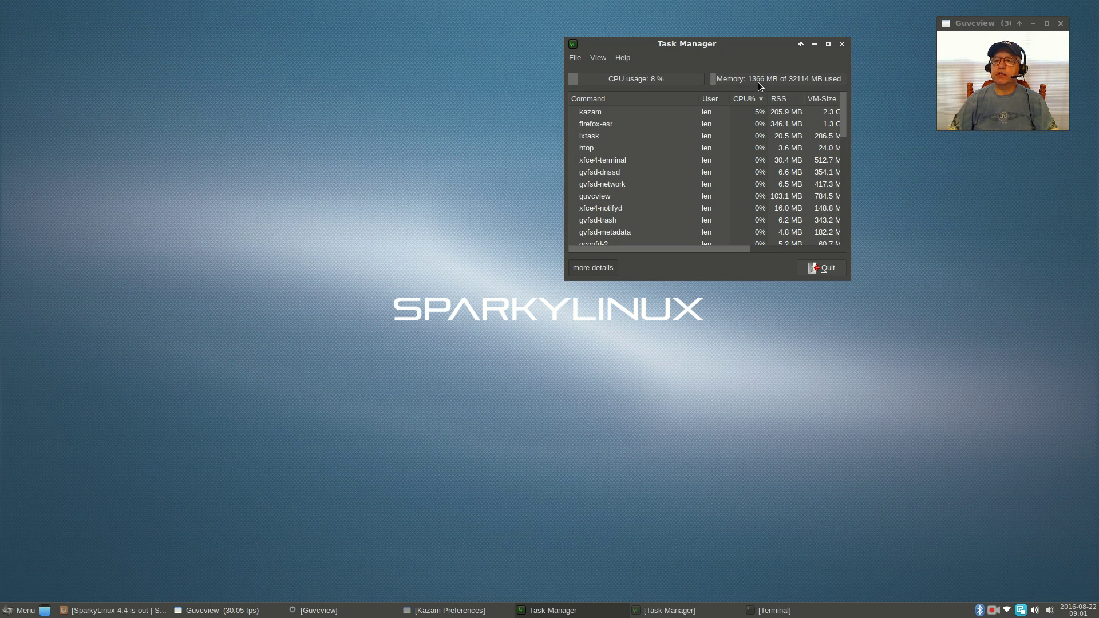
pyautogui.click(700, 610)
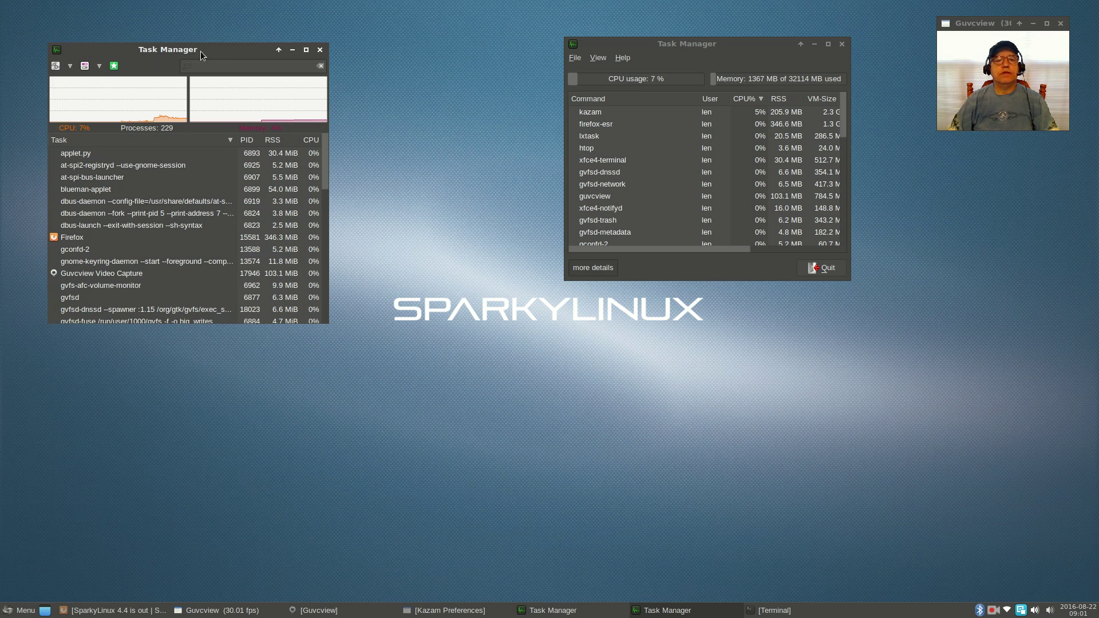
pyautogui.moveTo(200, 50); pyautogui.dragTo(871, 285)
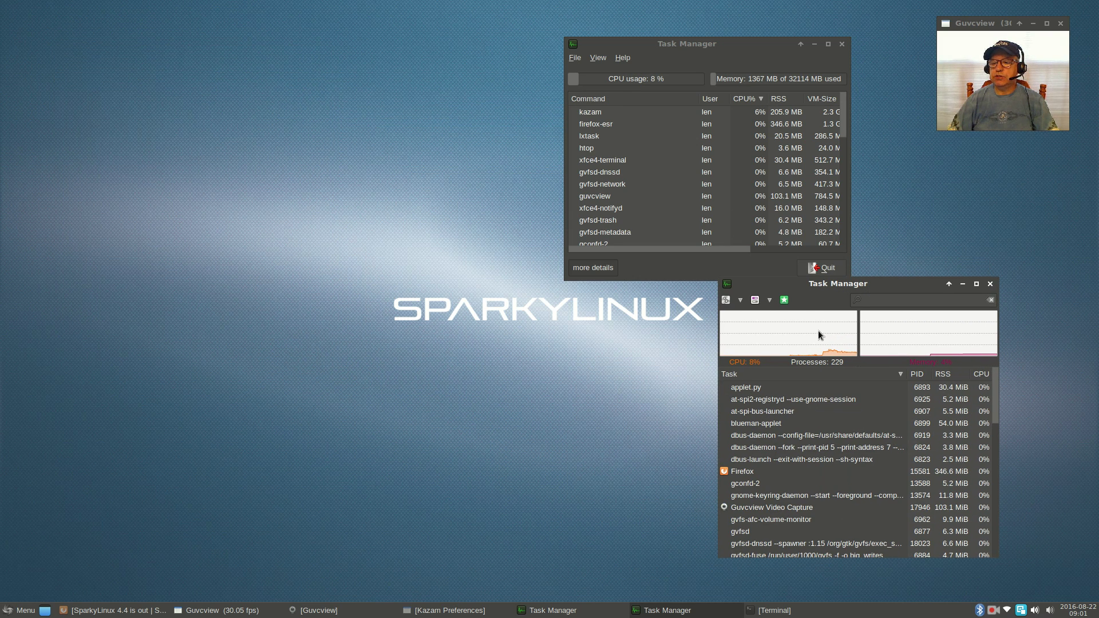
pyautogui.moveTo(839, 375)
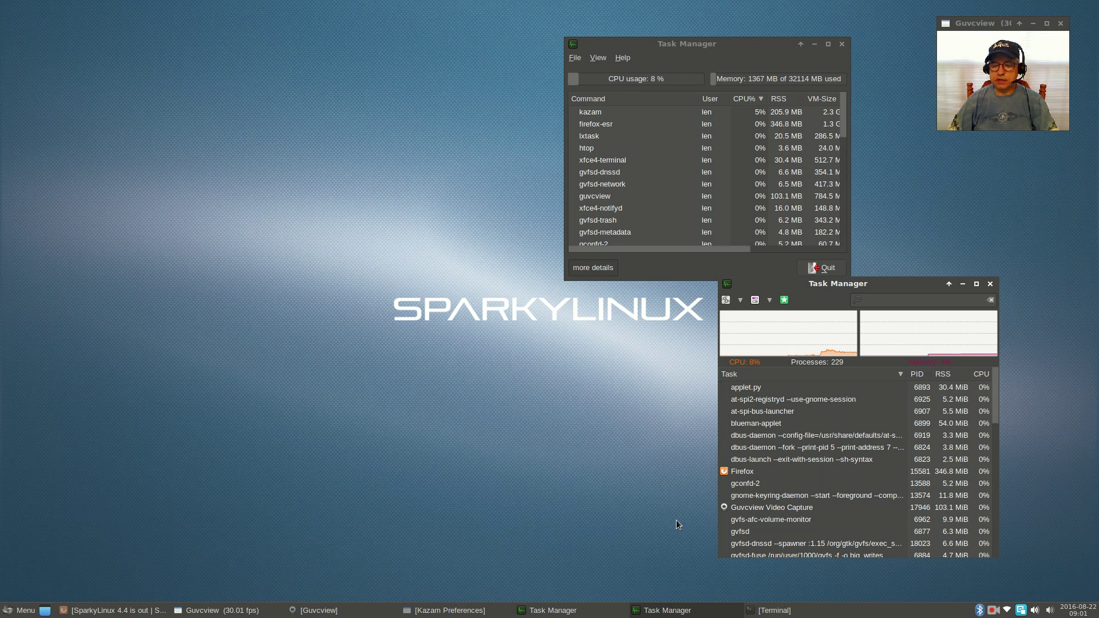
pyautogui.click(664, 611)
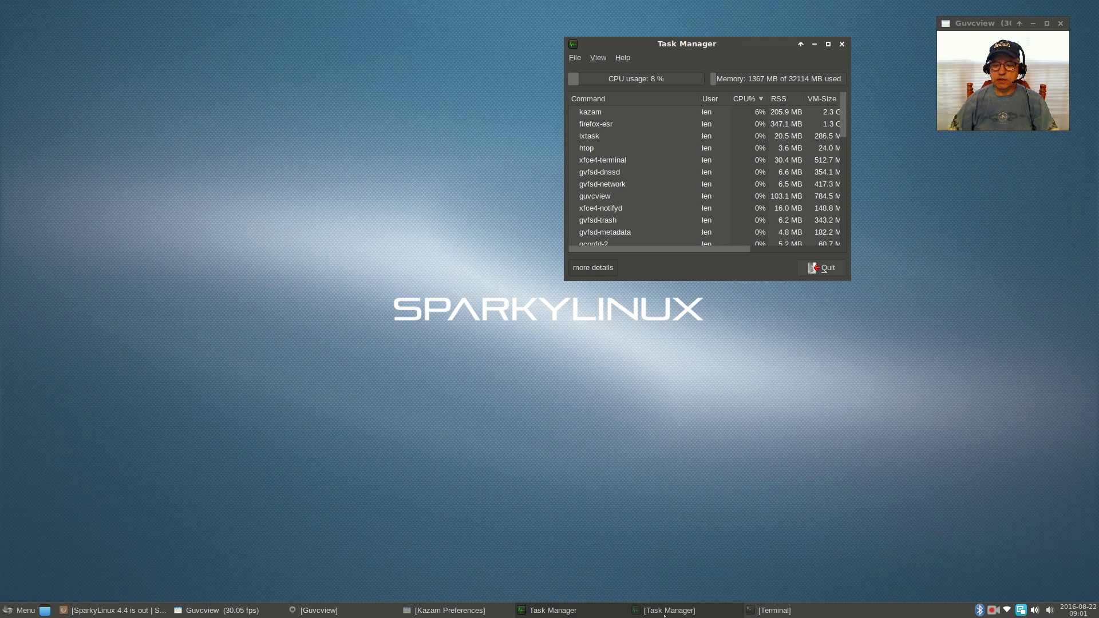
pyautogui.click(664, 611)
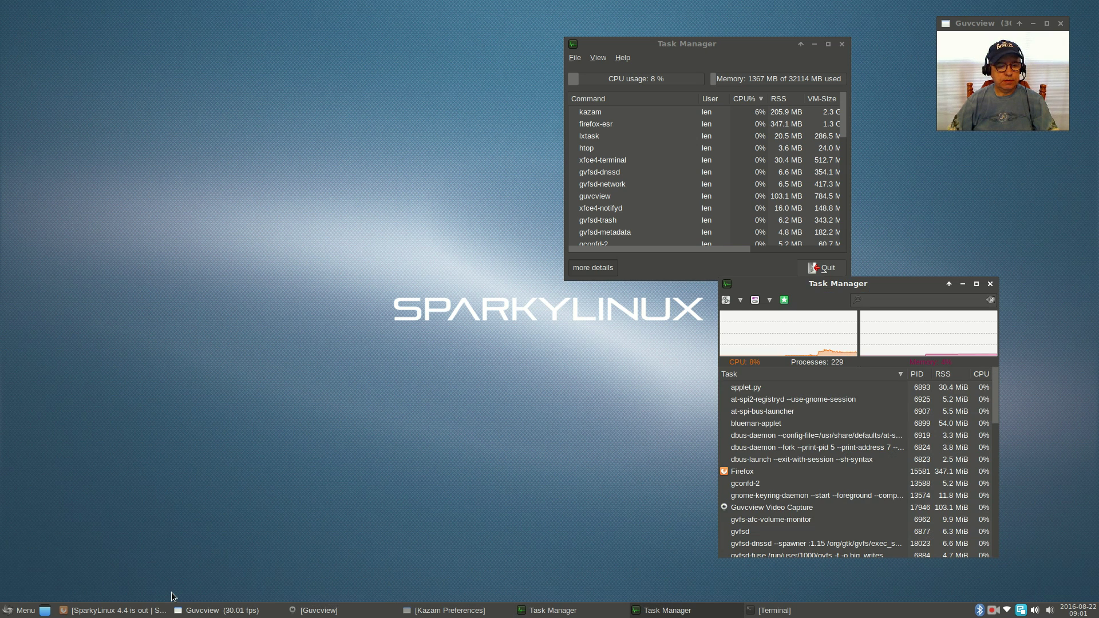
# Restore the htop terminal and move it to the top of the screen
pyautogui.click(776, 611)
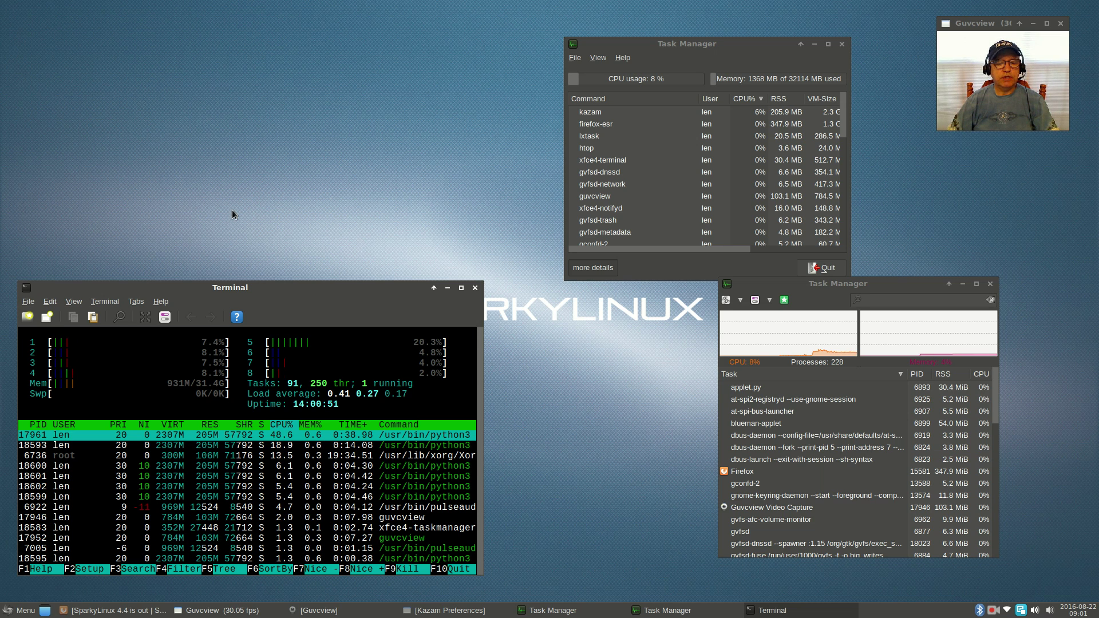
pyautogui.moveTo(286, 291); pyautogui.dragTo(277, 44)
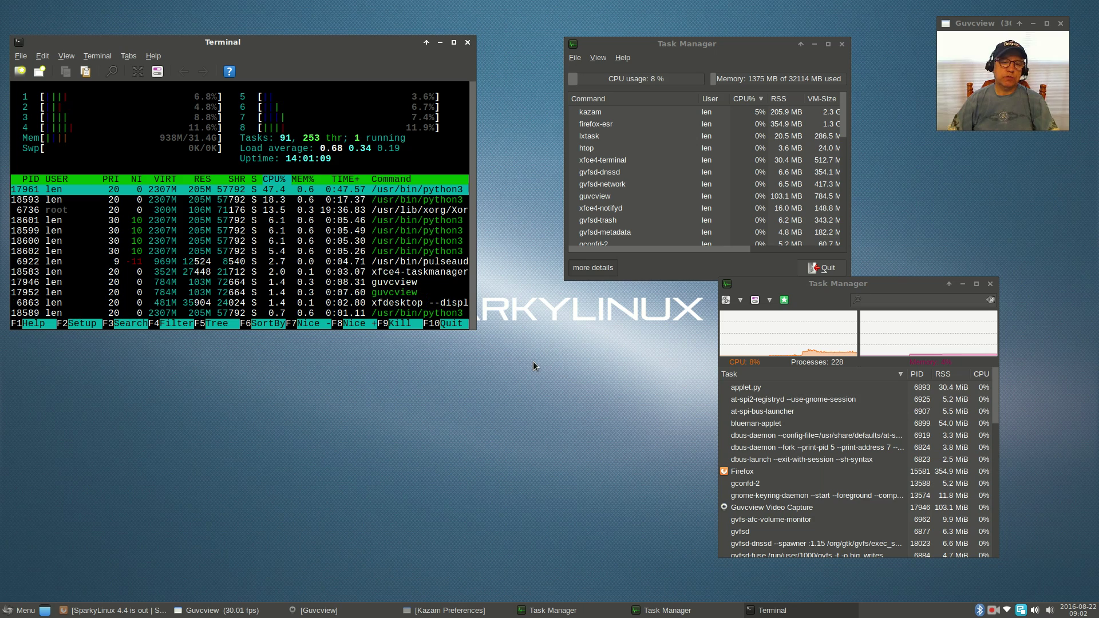
# Close the htop terminal and both Task Manager windows
pyautogui.click(467, 42)
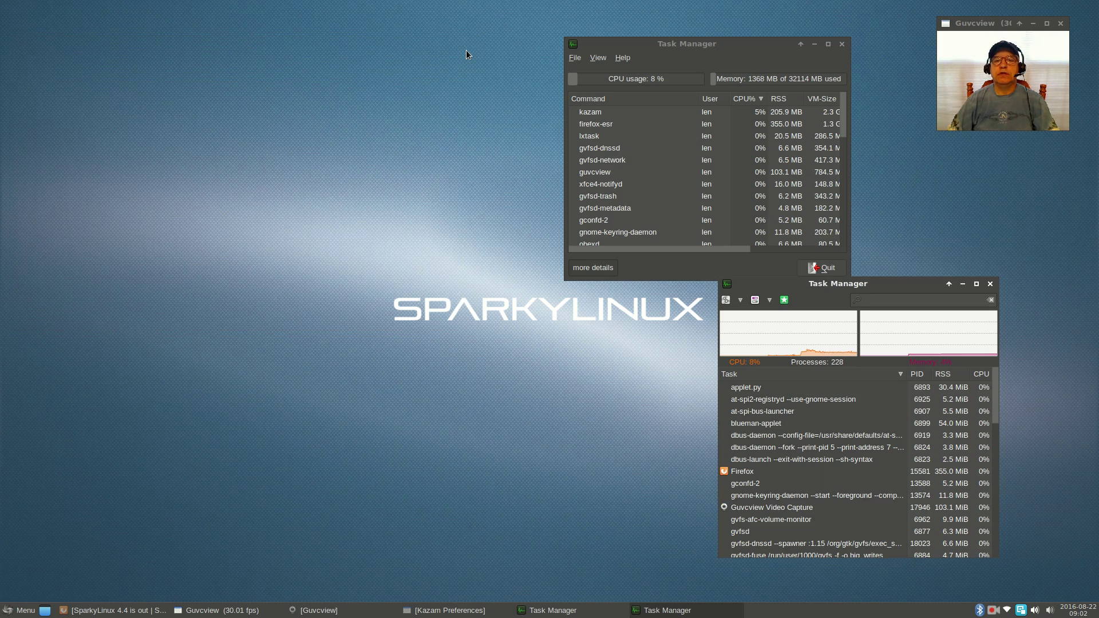
pyautogui.click(842, 44)
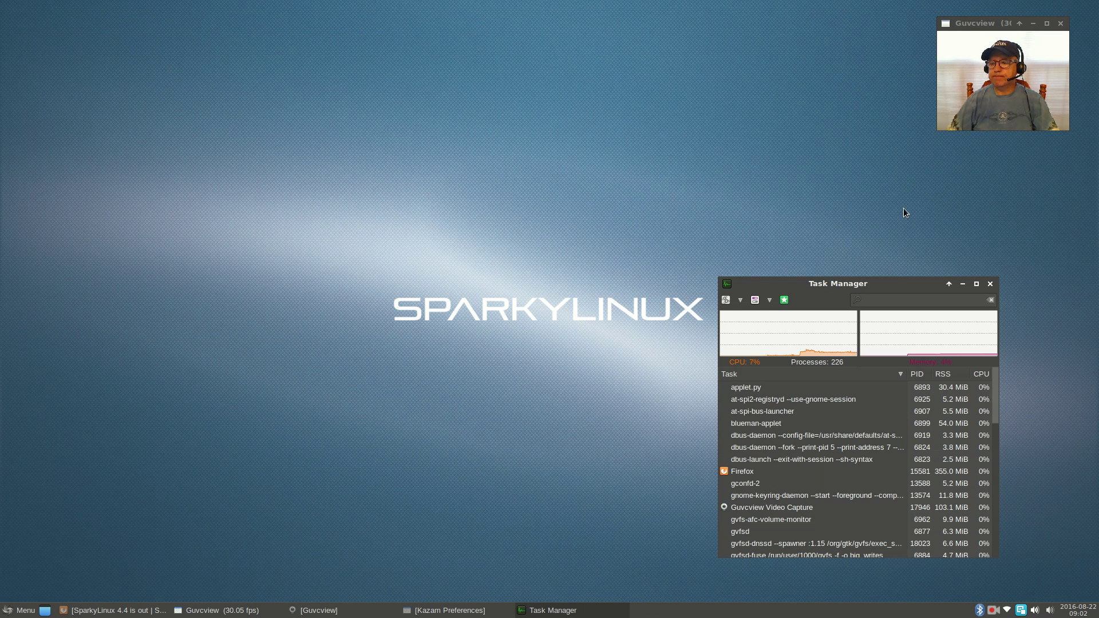
pyautogui.click(990, 284)
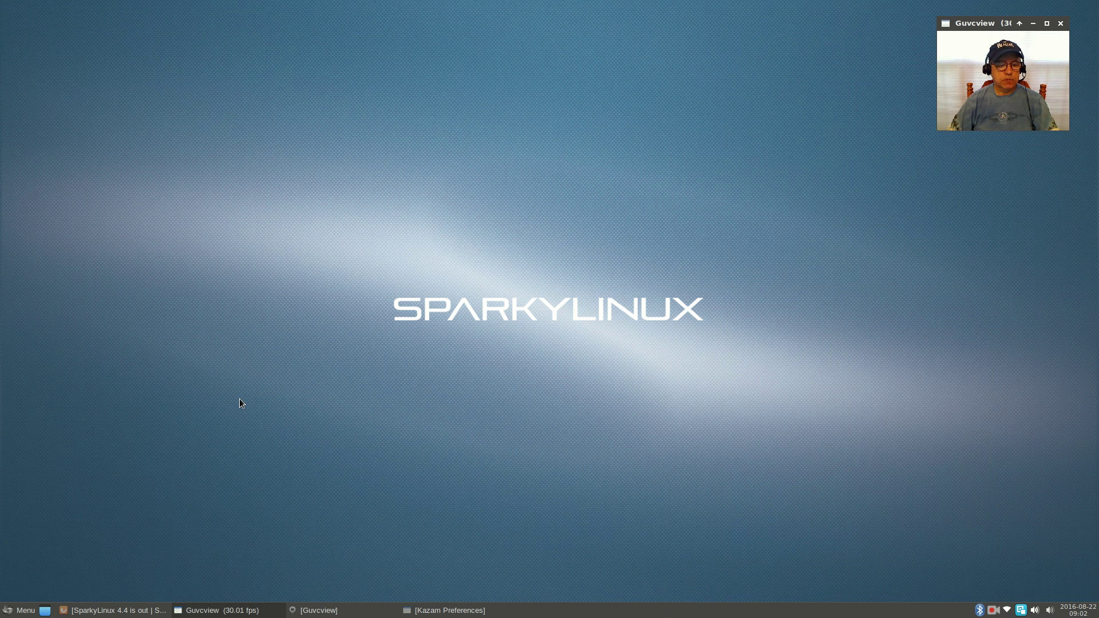
# Launch APTus from Menu > All and show its Install > Desktop environments list
pyautogui.click(21, 610)
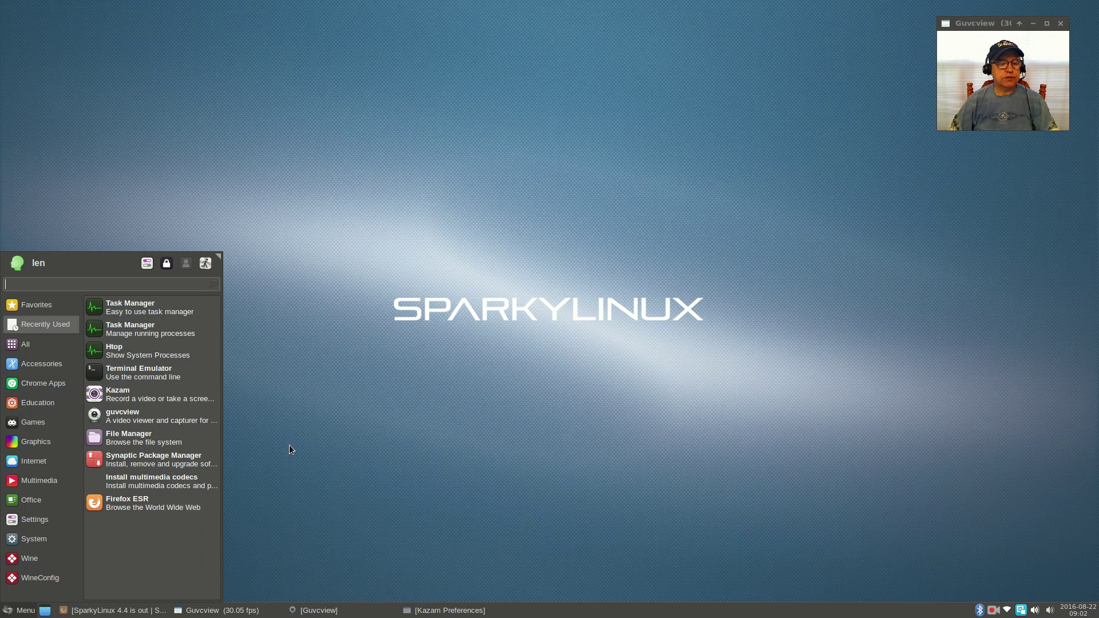
pyautogui.click(55, 347)
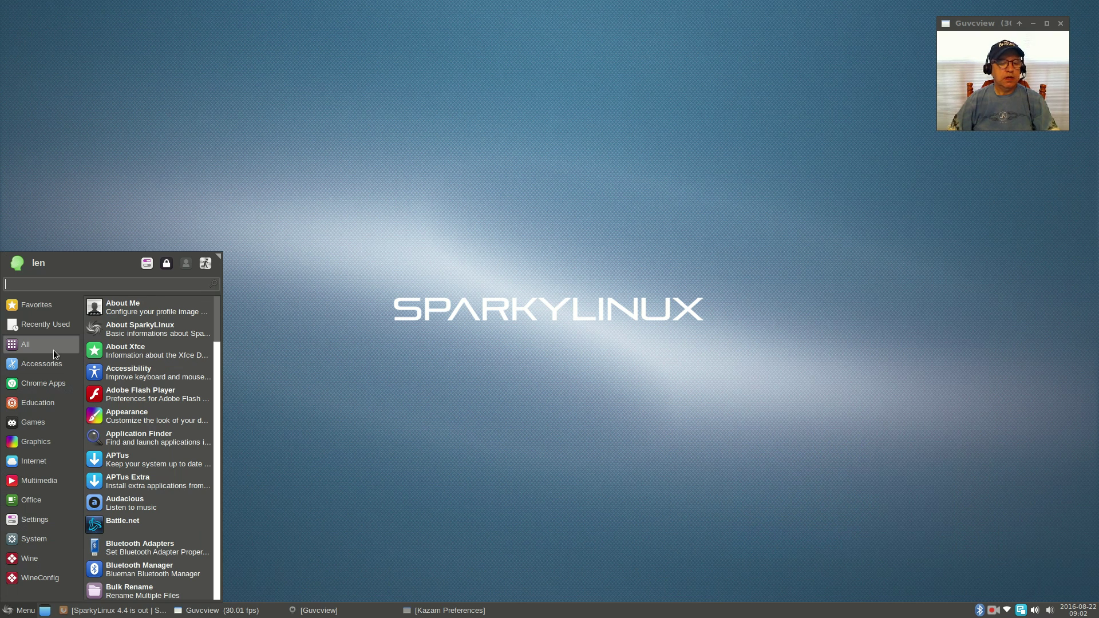
pyautogui.click(140, 460)
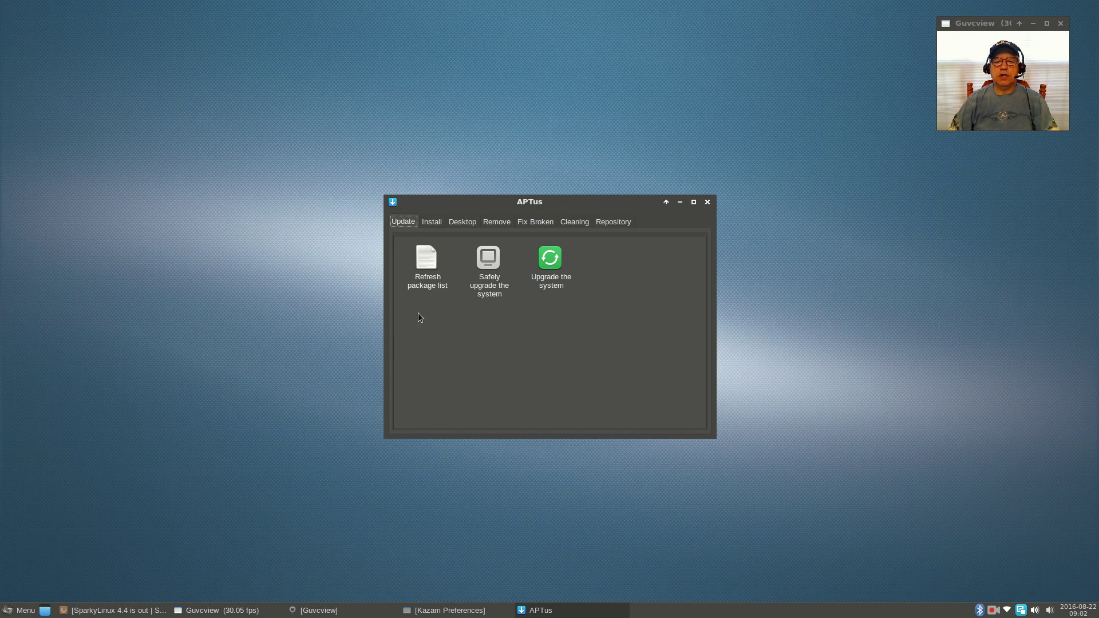
pyautogui.moveTo(535, 208)
pyautogui.mouseDown()
pyautogui.moveTo(517, 165)
pyautogui.moveTo(536, 200)
pyautogui.mouseUp()
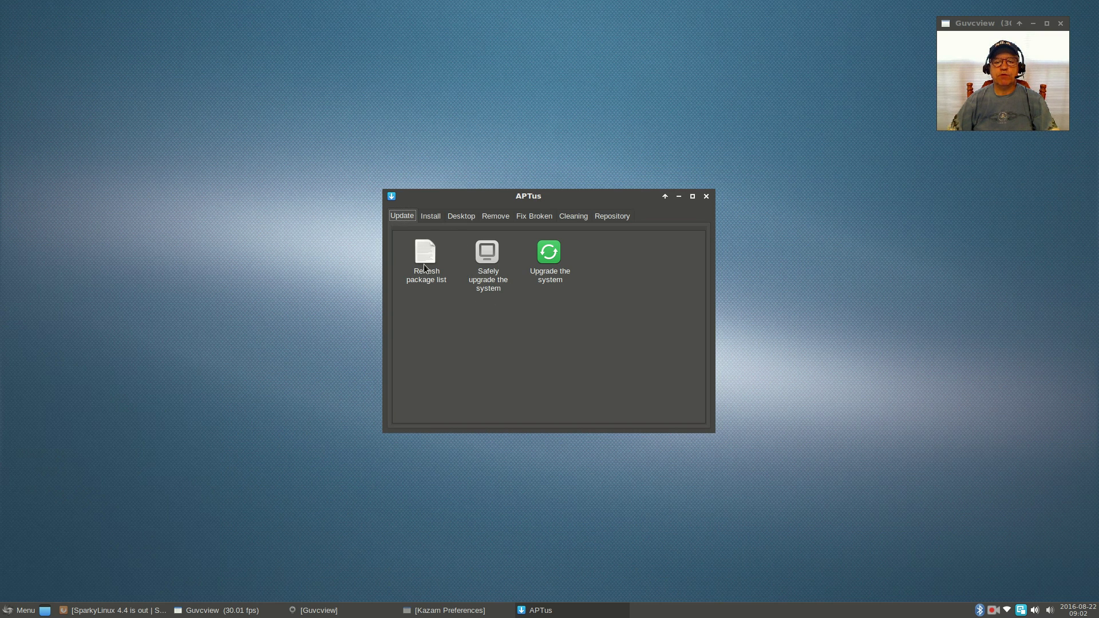
pyautogui.click(432, 216)
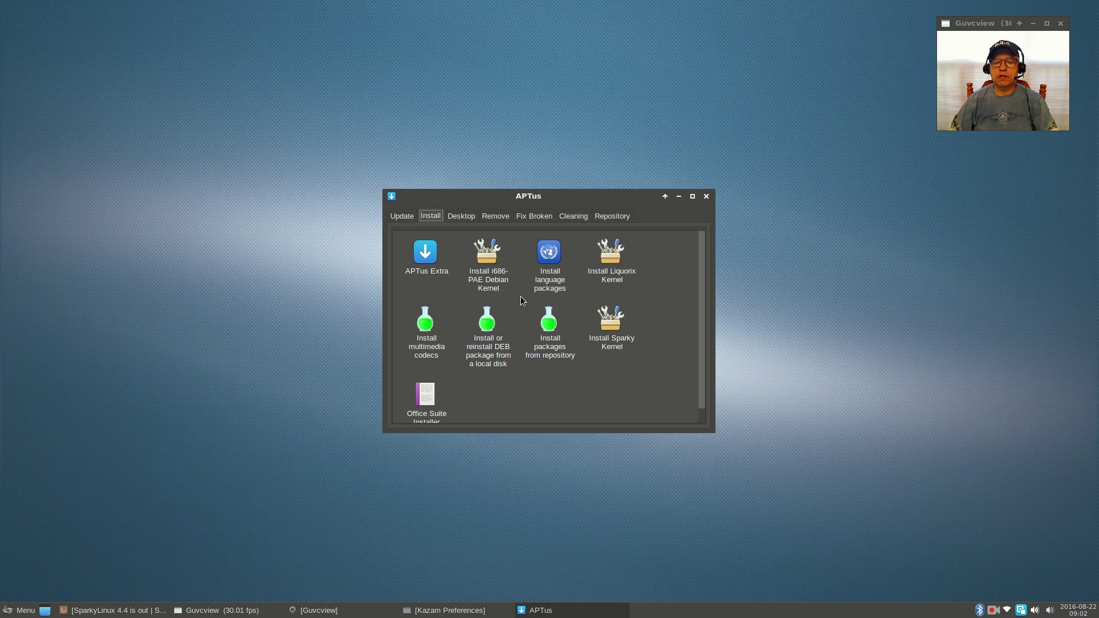
pyautogui.click(463, 216)
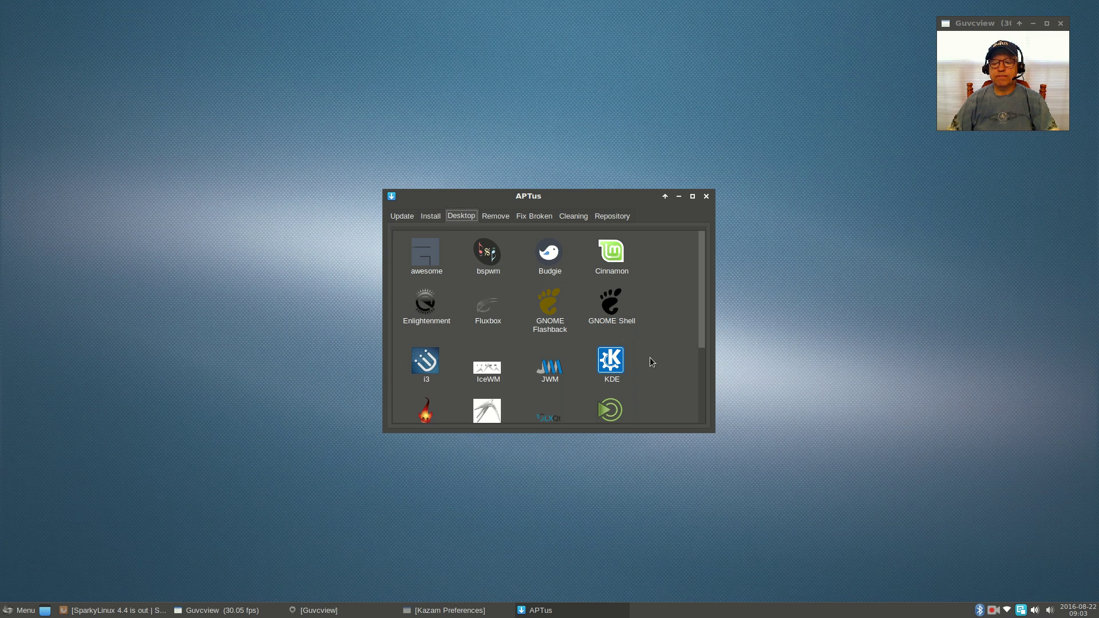
# Scroll the desktop environment grid down to Window Maker and Xfce
pyautogui.scroll(-3, 657, 367)
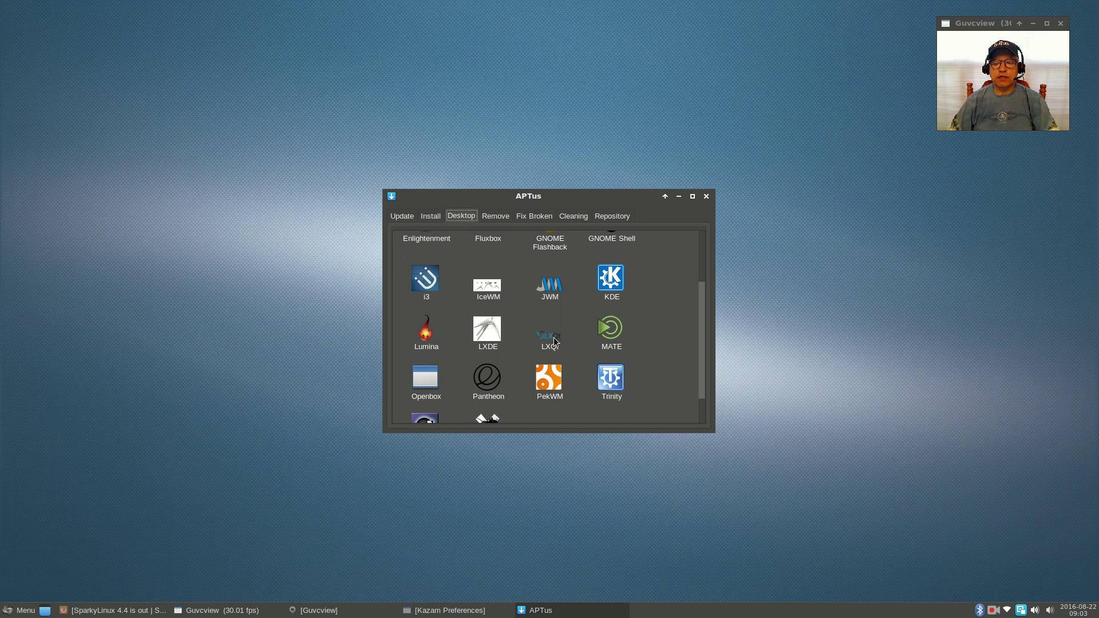
pyautogui.scroll(-1, 665, 372)
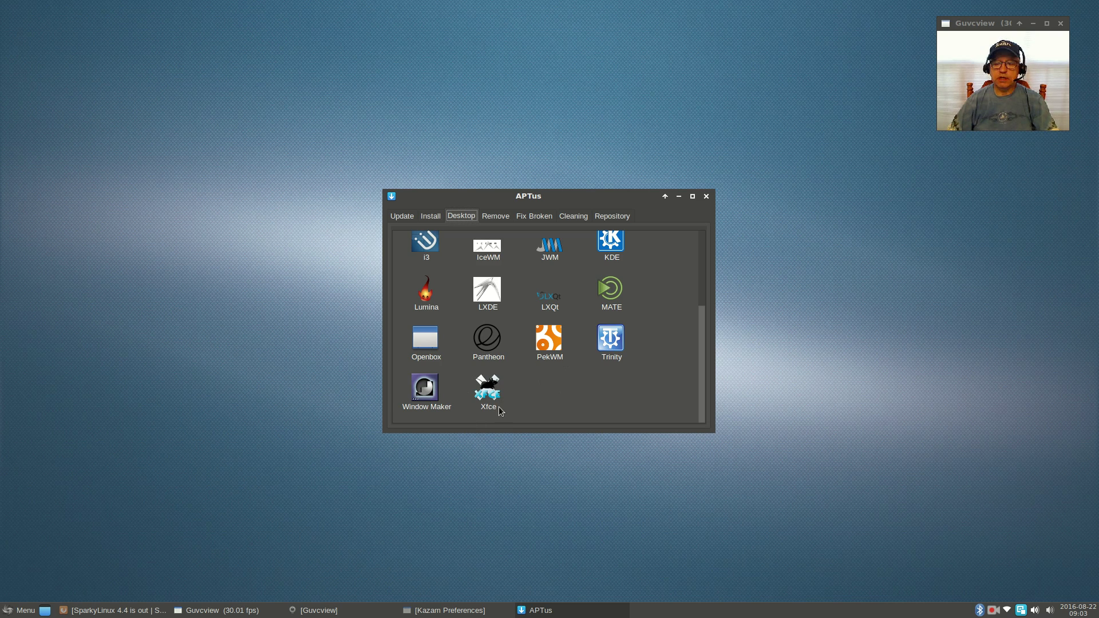
# Step through APTus's Remove, Fix Broken, Cleaning and Repository tabs
pyautogui.click(507, 222)
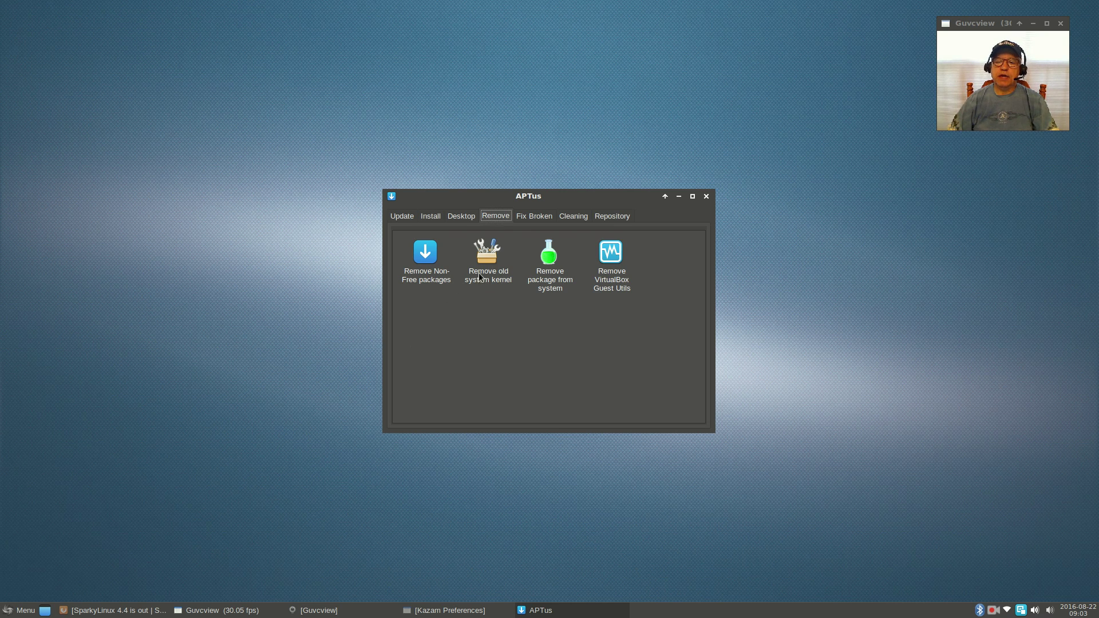
pyautogui.click(536, 216)
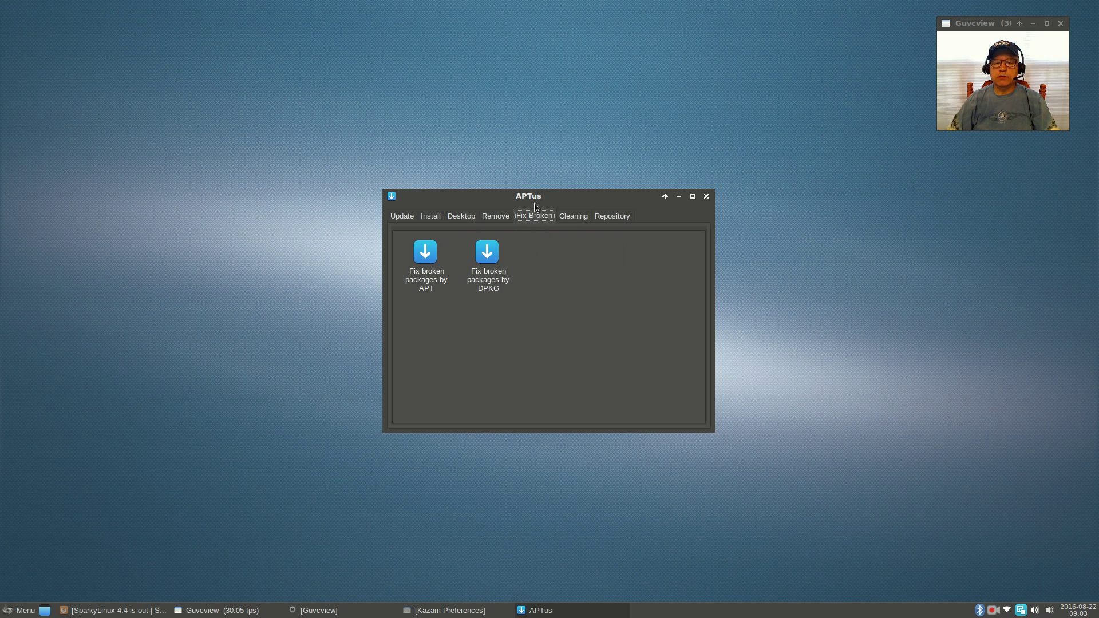
pyautogui.click(569, 220)
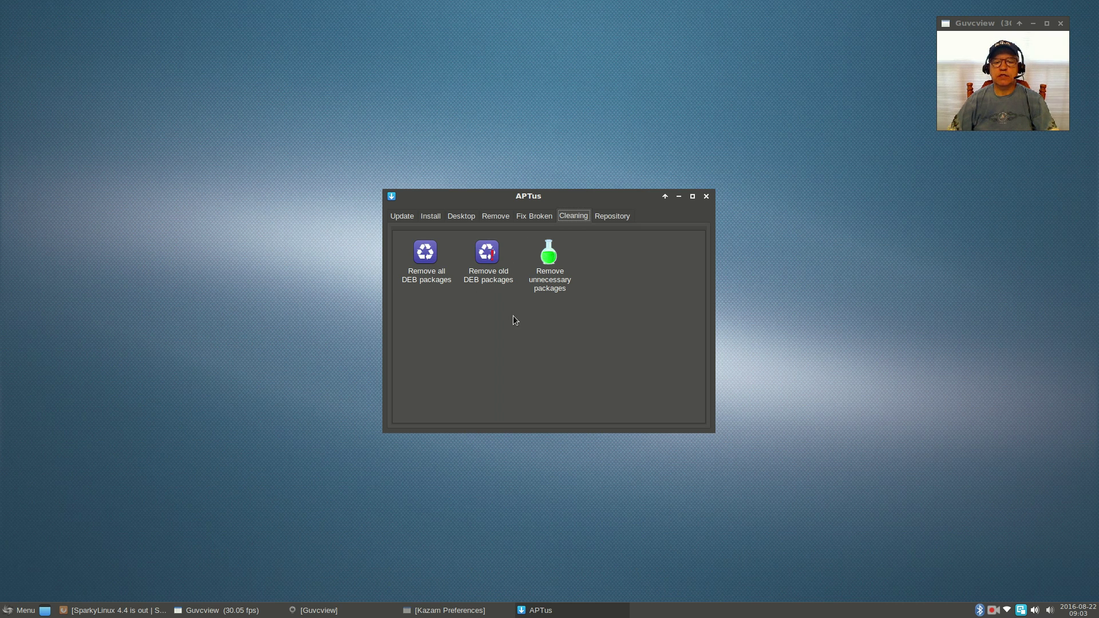
pyautogui.click(611, 218)
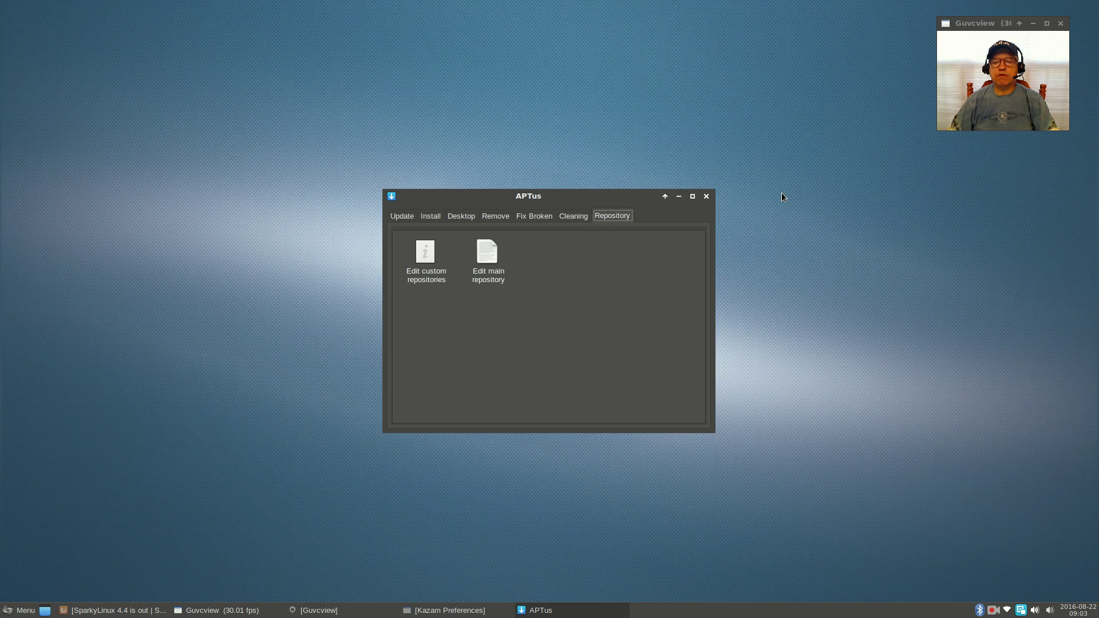
# Close APTus, dismiss the permissions notice, and browse the menu to the System category
pyautogui.click(706, 196)
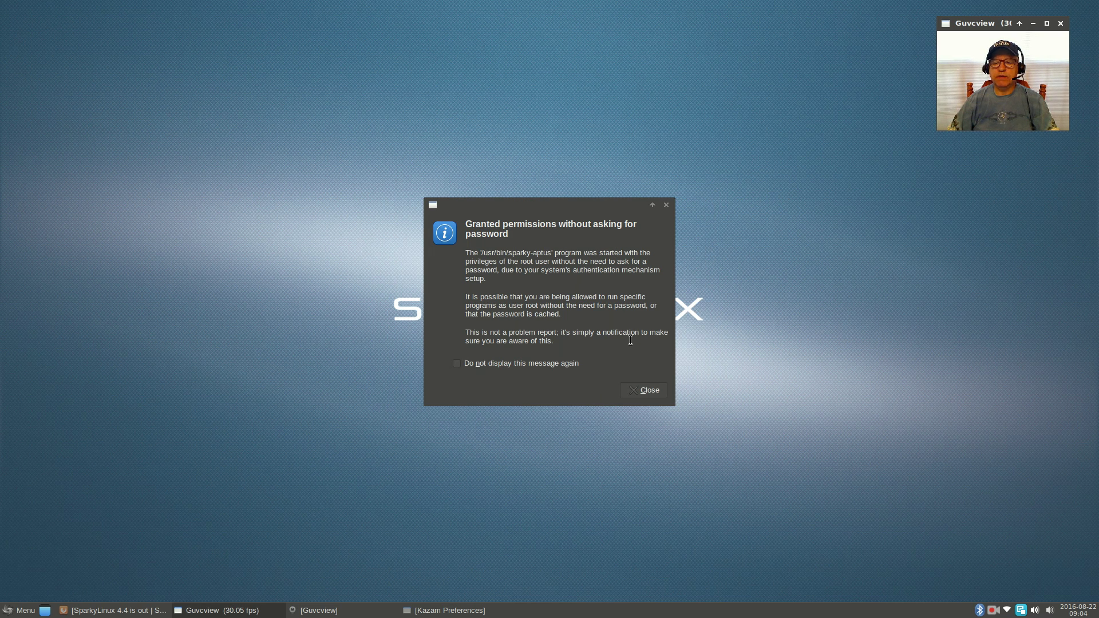
pyautogui.click(643, 391)
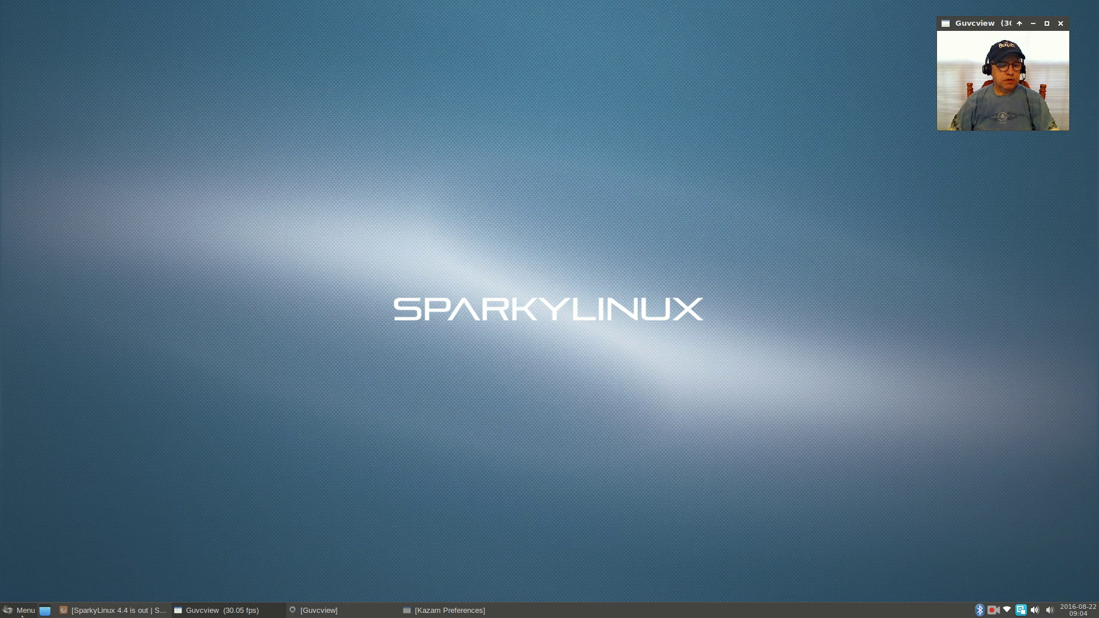
pyautogui.click(24, 610)
pyautogui.click(32, 500)
pyautogui.click(35, 441)
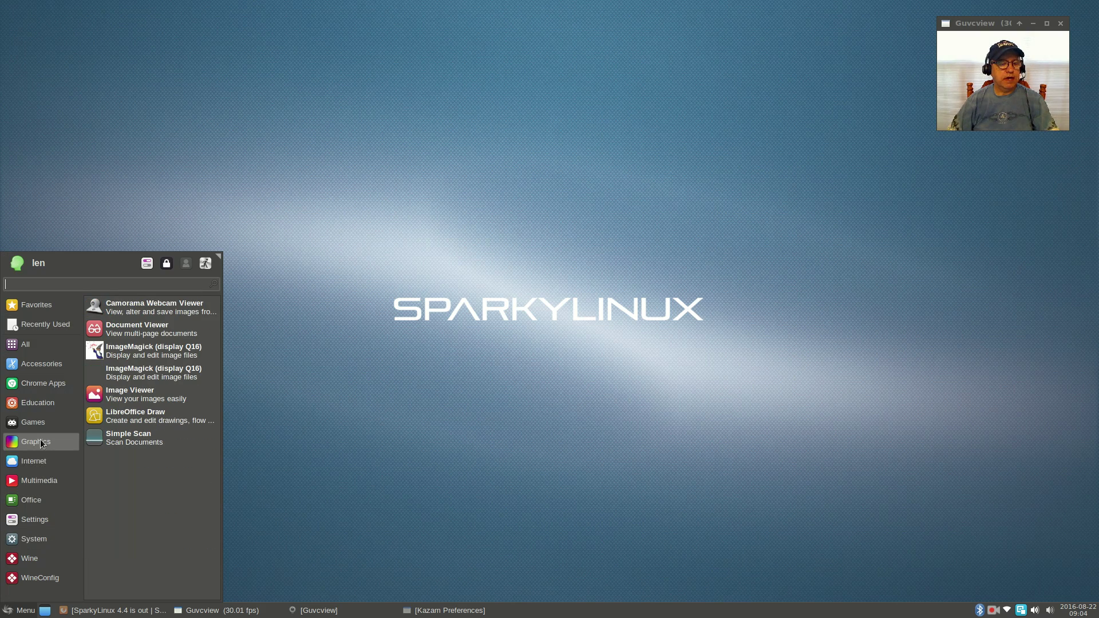
pyautogui.click(33, 538)
pyautogui.click(29, 356)
pyautogui.click(19, 536)
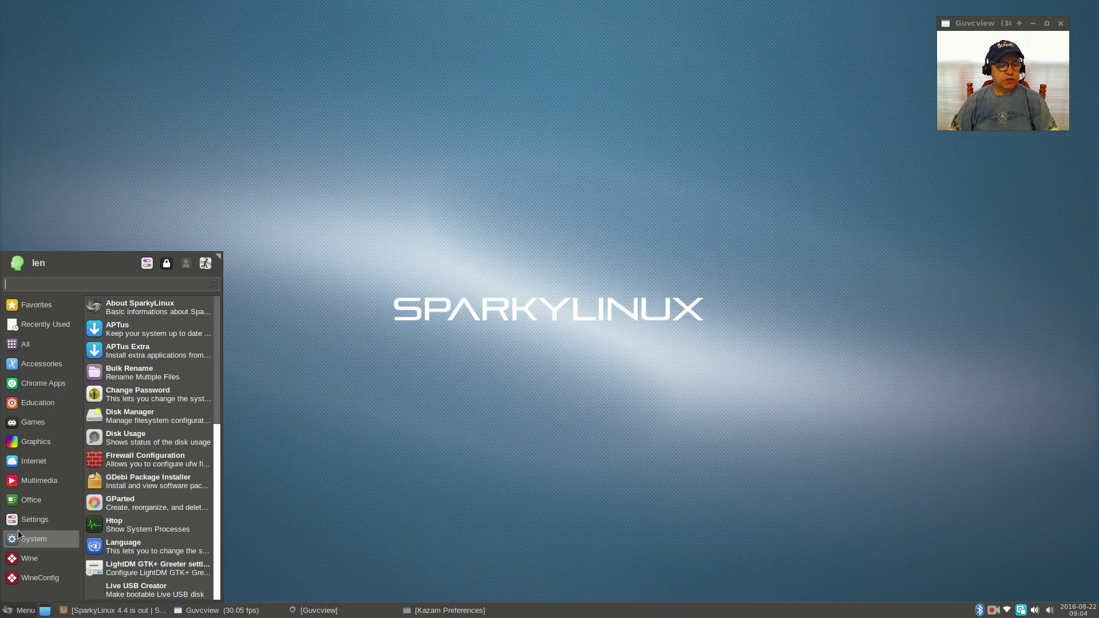
# Launch APTus Extra, scroll its application list, and select Vivaldi
pyautogui.click(140, 352)
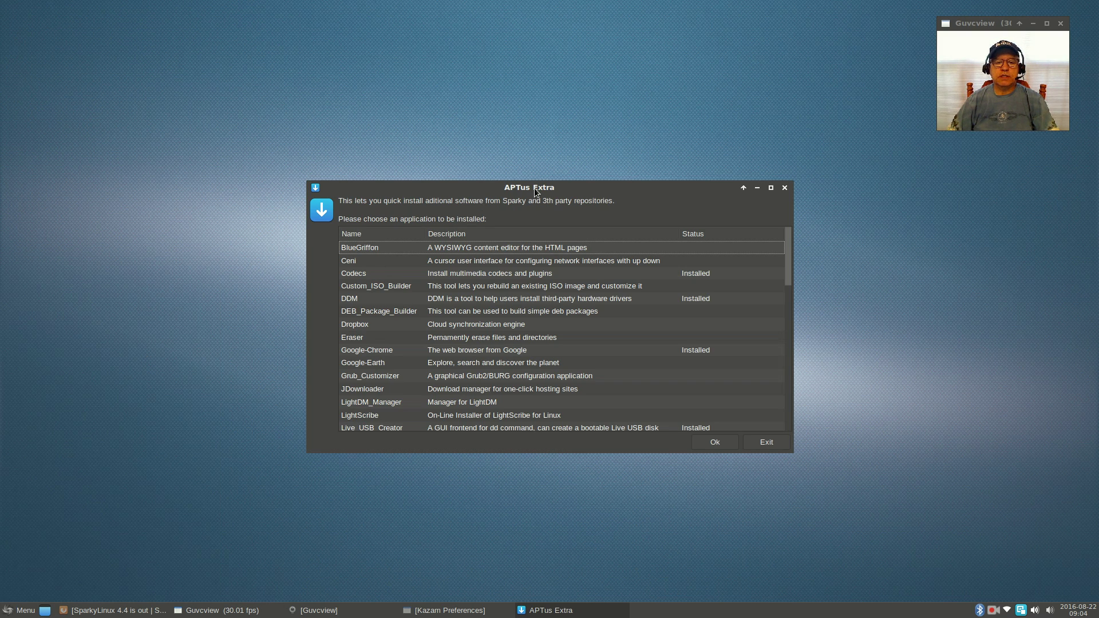
pyautogui.moveTo(534, 188); pyautogui.dragTo(539, 151)
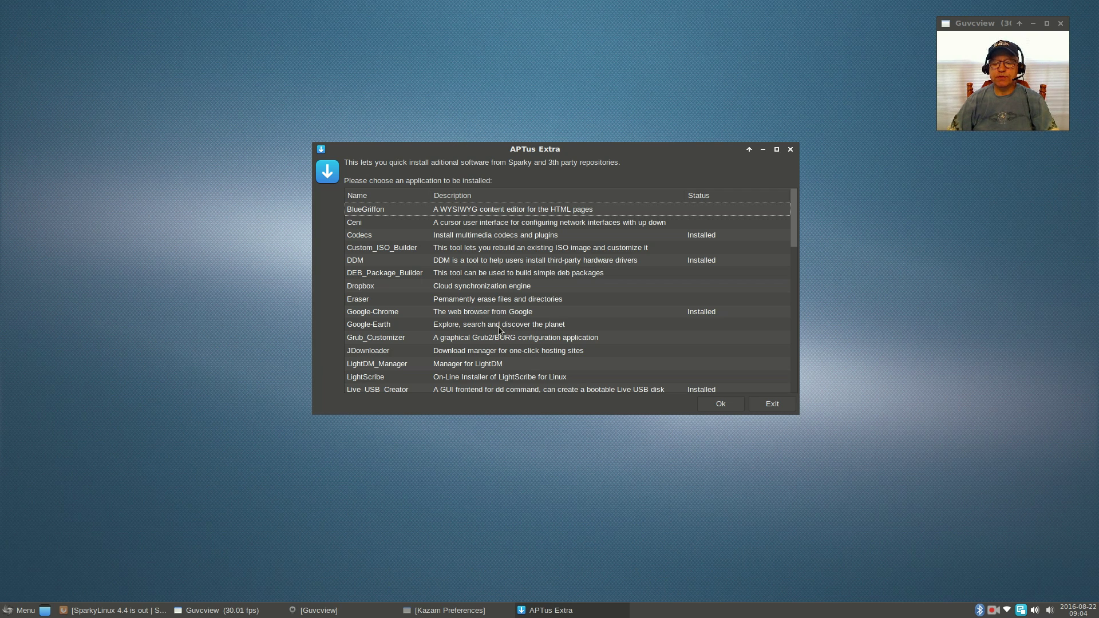
pyautogui.scroll(-9, 492, 366)
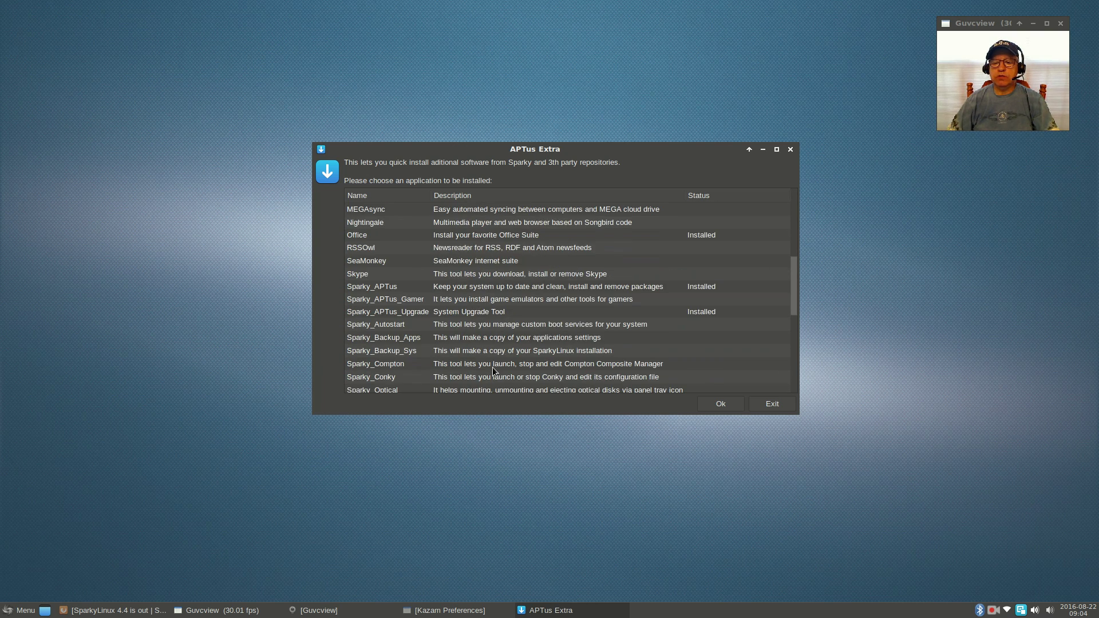
pyautogui.scroll(-7, 493, 368)
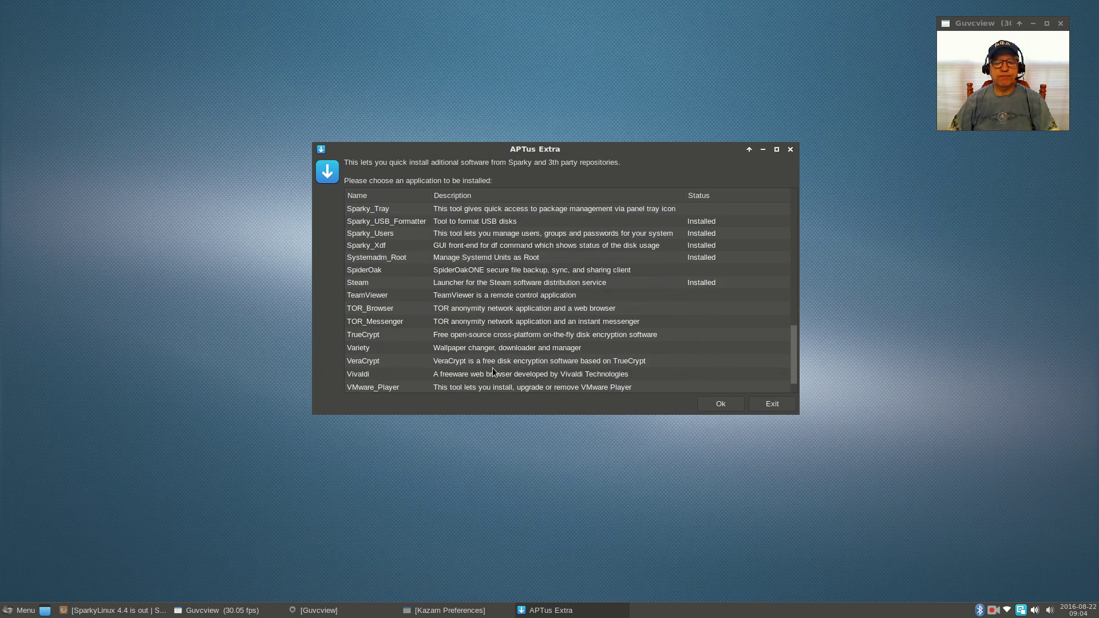
pyautogui.scroll(-1, 492, 372)
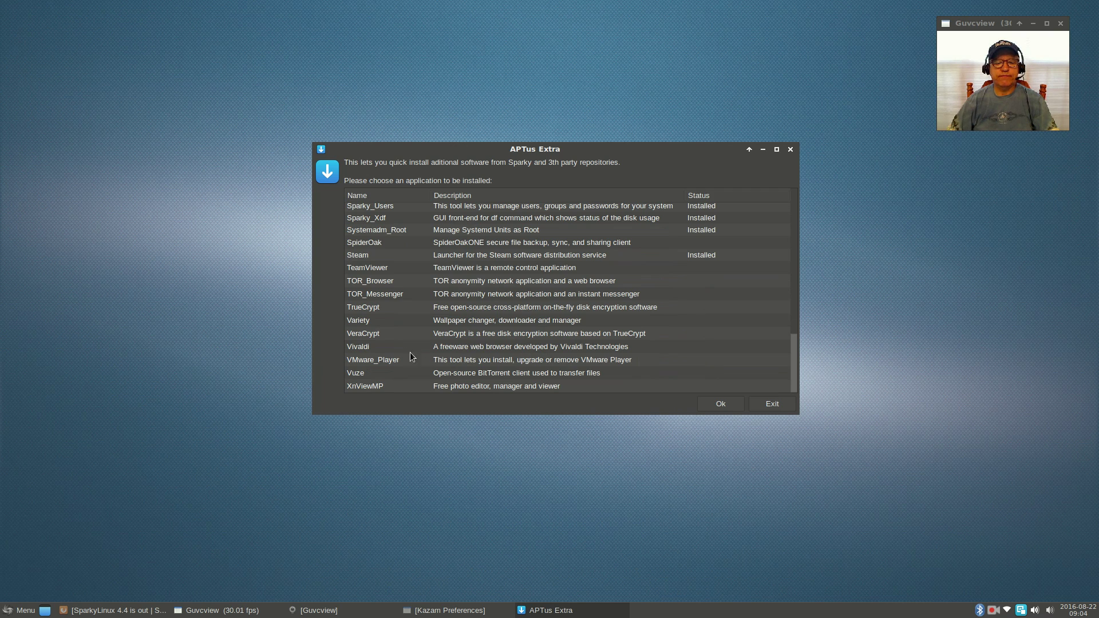
pyautogui.click(380, 349)
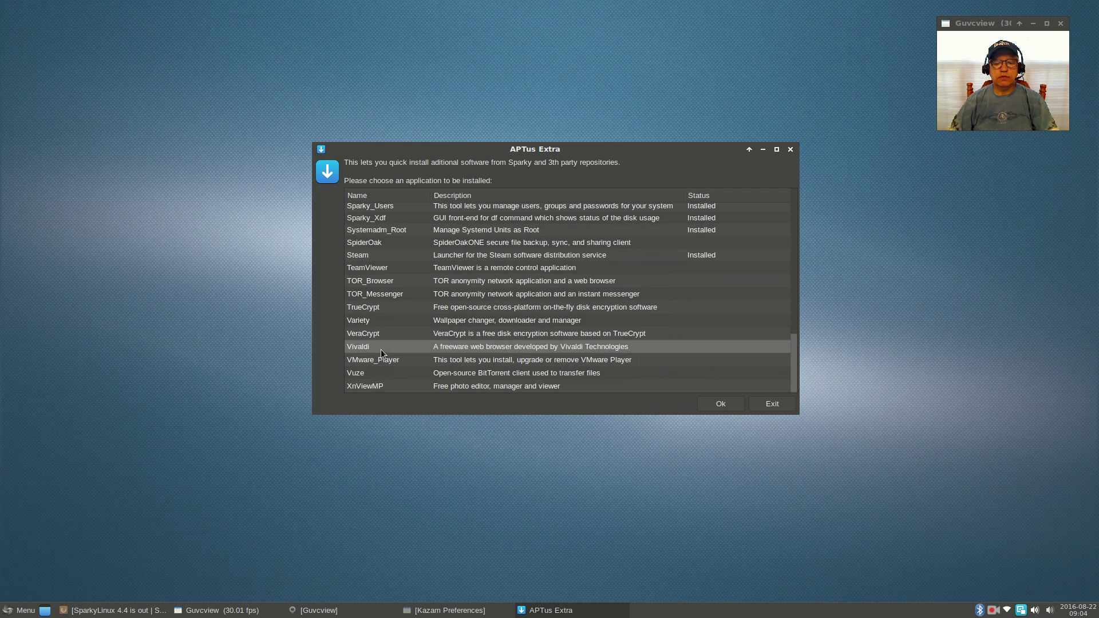
# Install vivaldi-stable via apt-get, accepting the Y/n prompt and dismissing the permissions notice
pyautogui.click(715, 402)
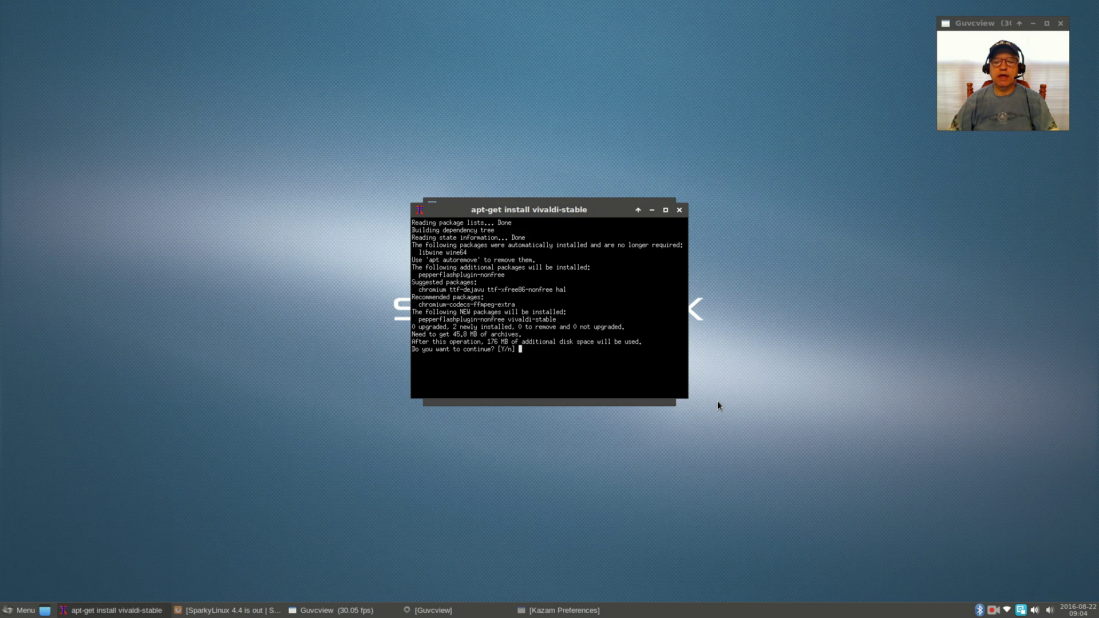
pyautogui.press('Return')
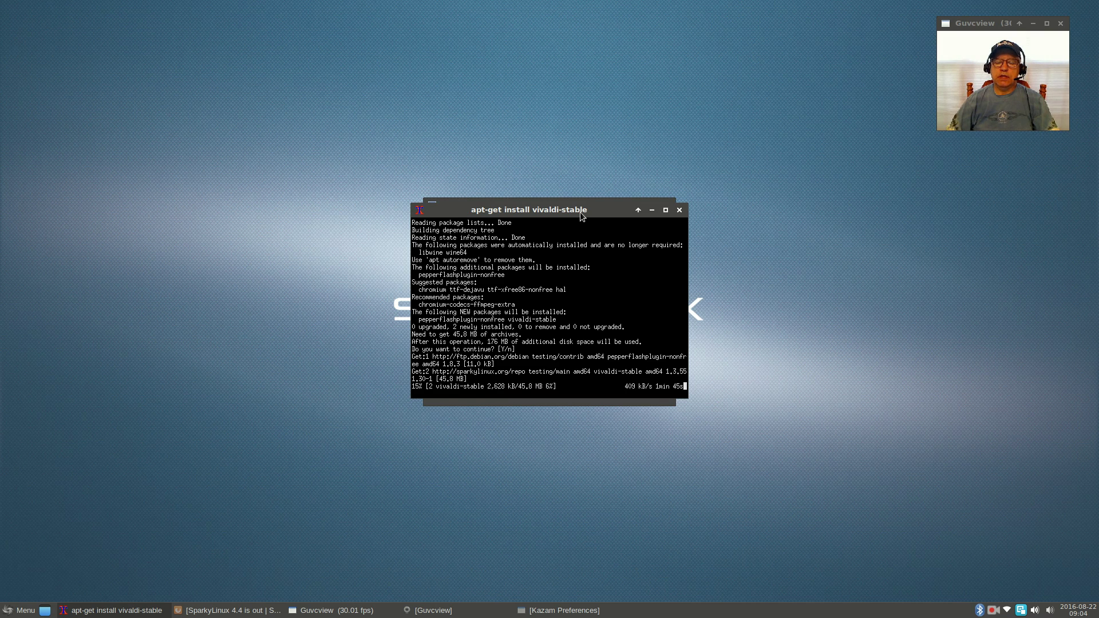
pyautogui.moveTo(579, 212); pyautogui.dragTo(253, 68)
pyautogui.click(634, 390)
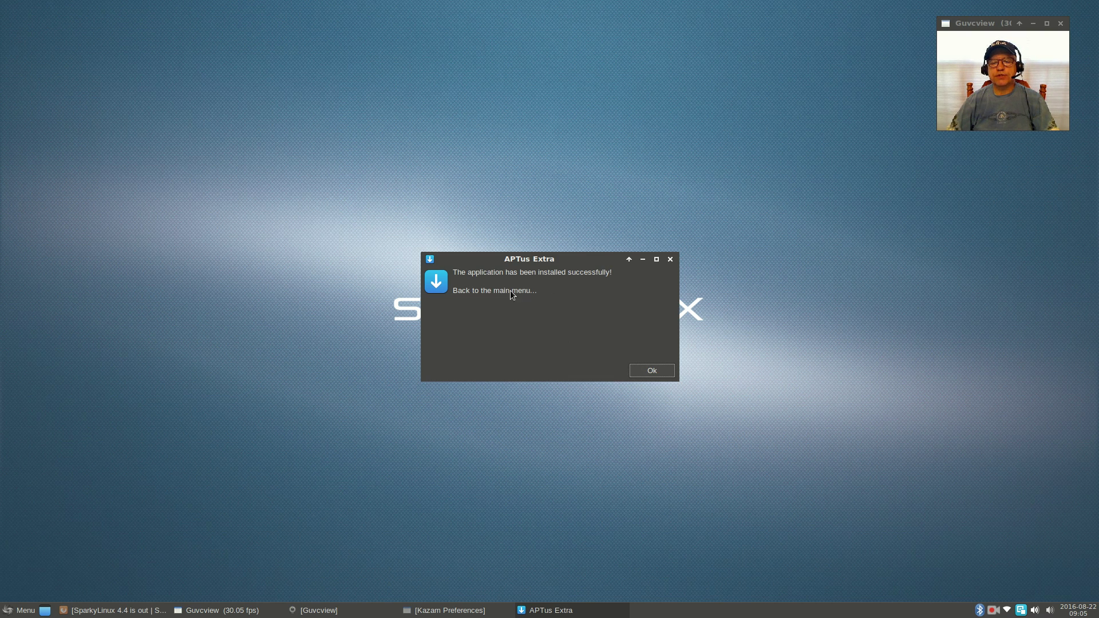
# Acknowledge the Vivaldi installation success message and exit APTus Extra
pyautogui.click(636, 371)
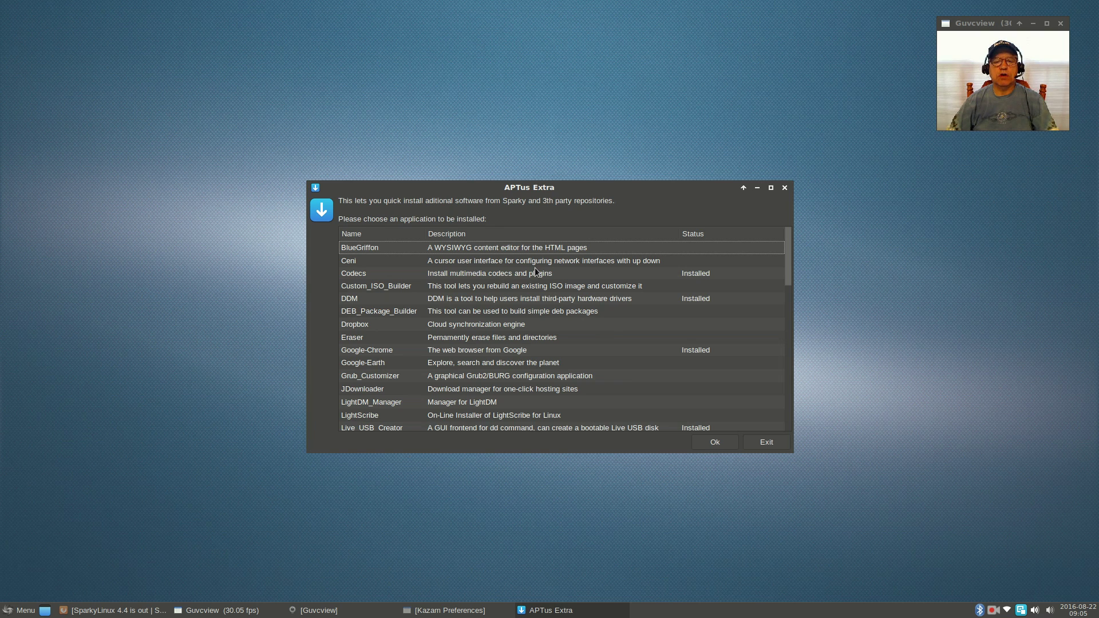
pyautogui.click(784, 187)
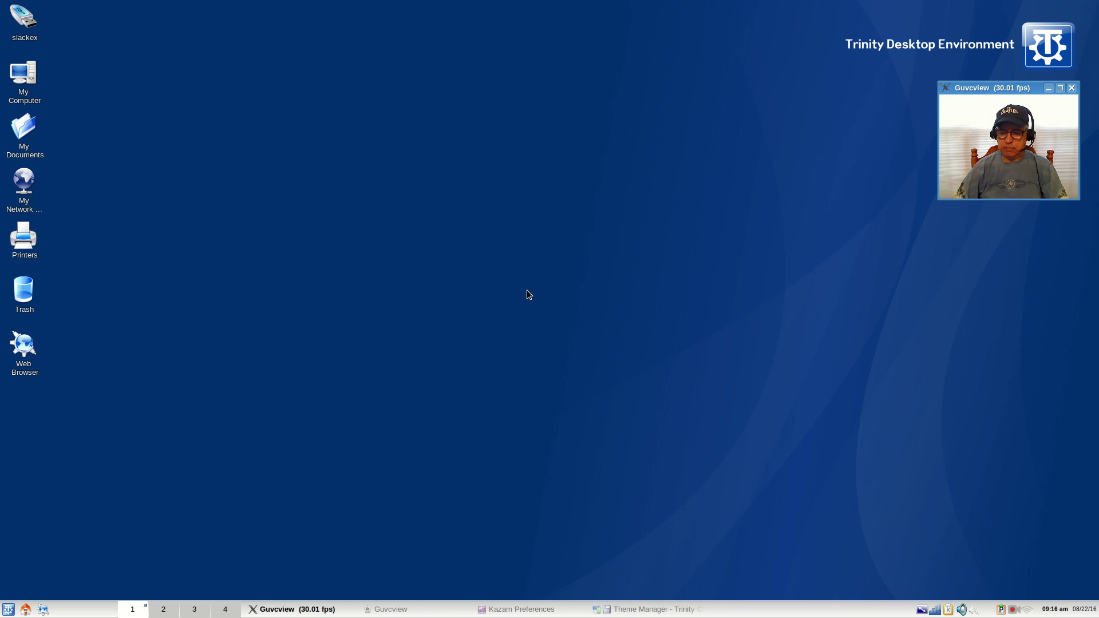
# Bring back Theme Manager and preview the HighContrast, KDE_Classic and Keramik themes
pyautogui.click(619, 609)
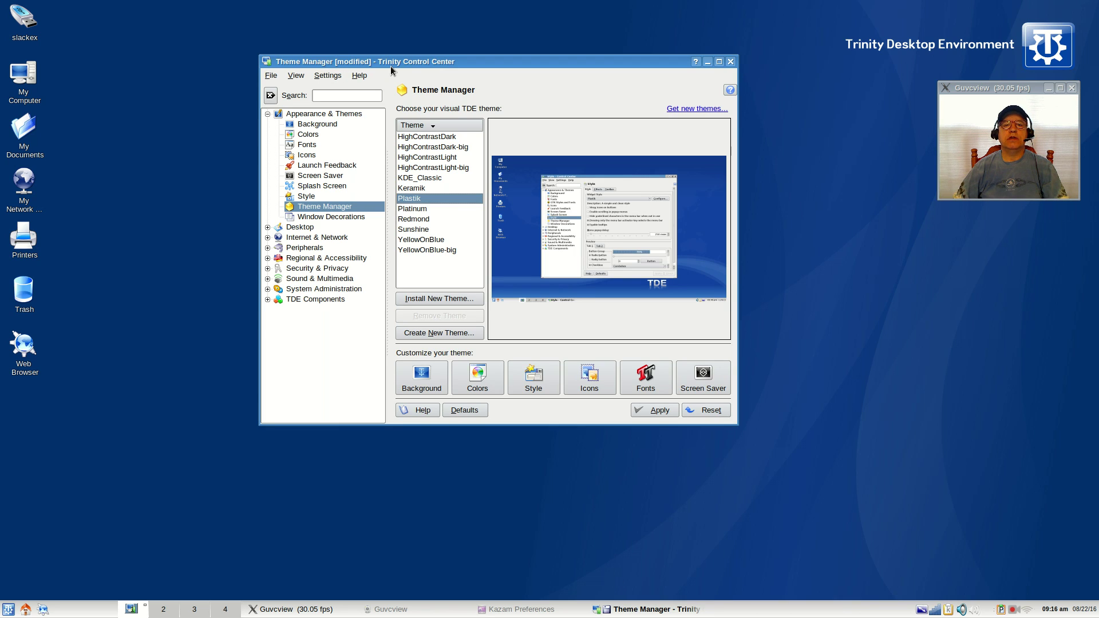
pyautogui.moveTo(411, 66); pyautogui.dragTo(434, 125)
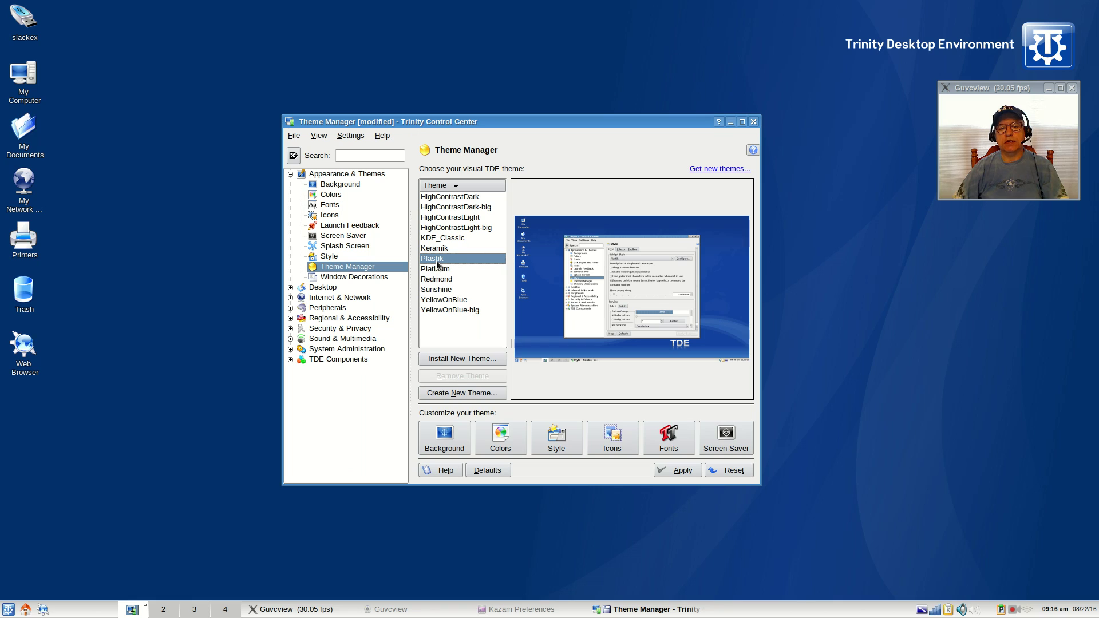
pyautogui.click(448, 197)
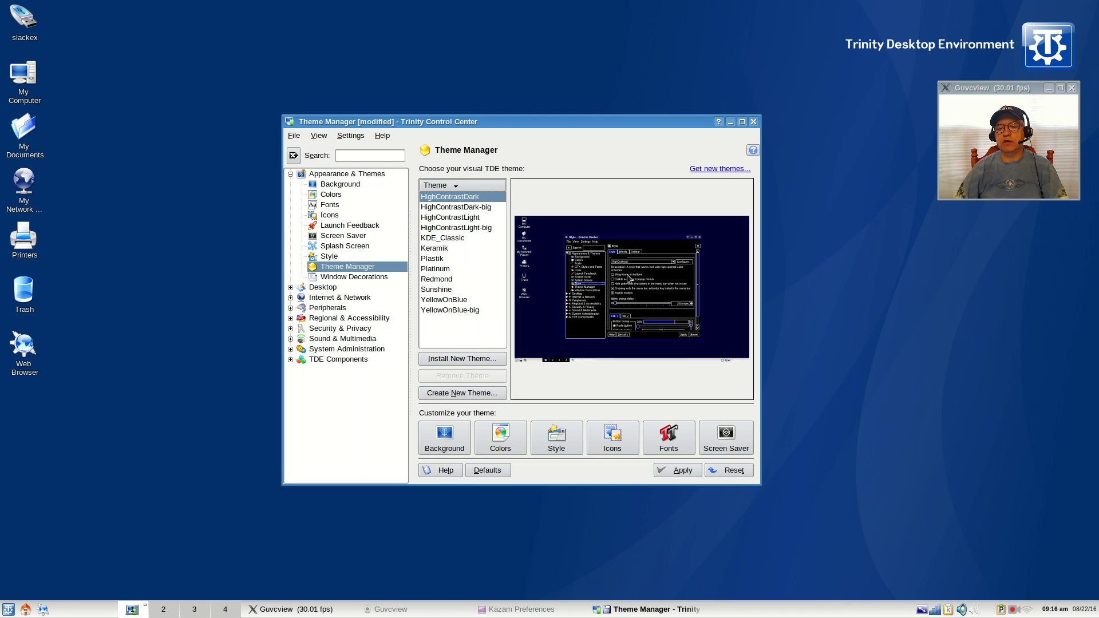
pyautogui.click(486, 208)
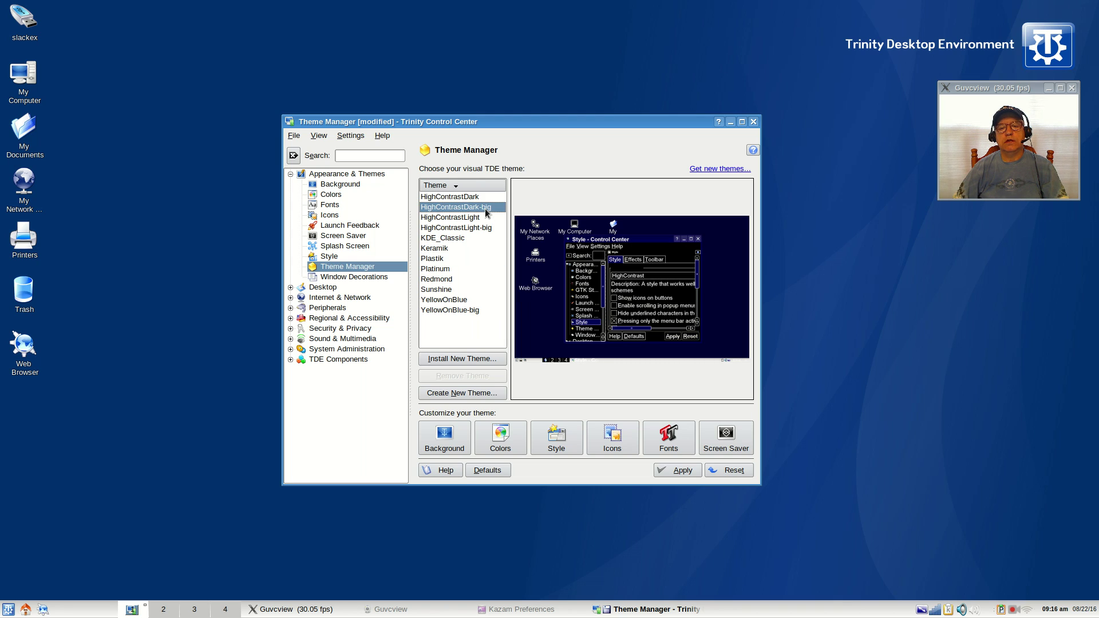
pyautogui.click(472, 218)
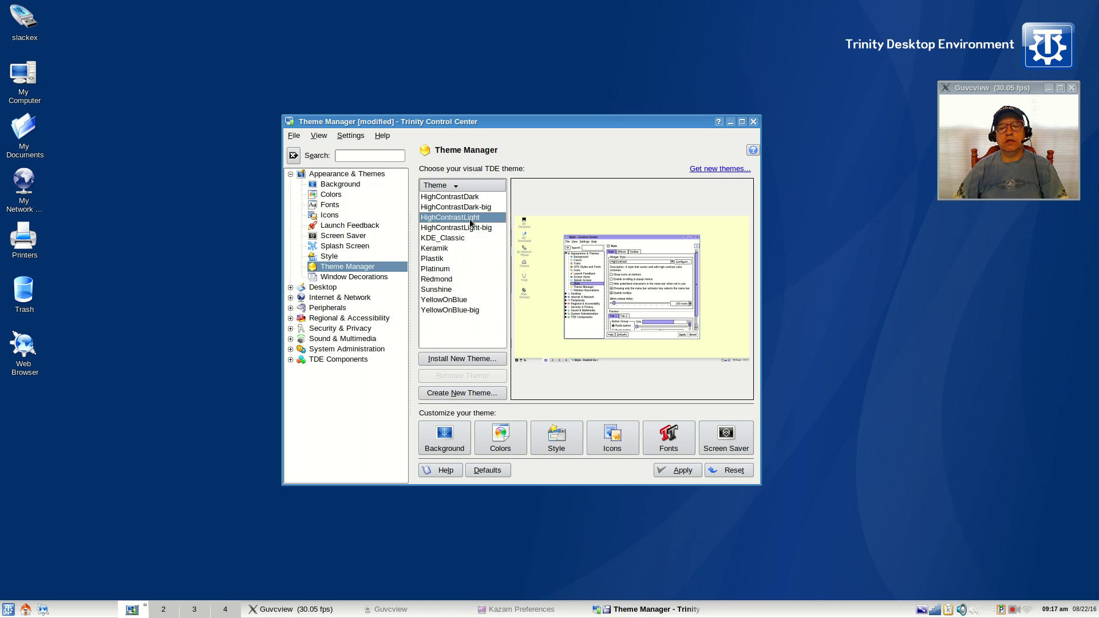
pyautogui.click(468, 228)
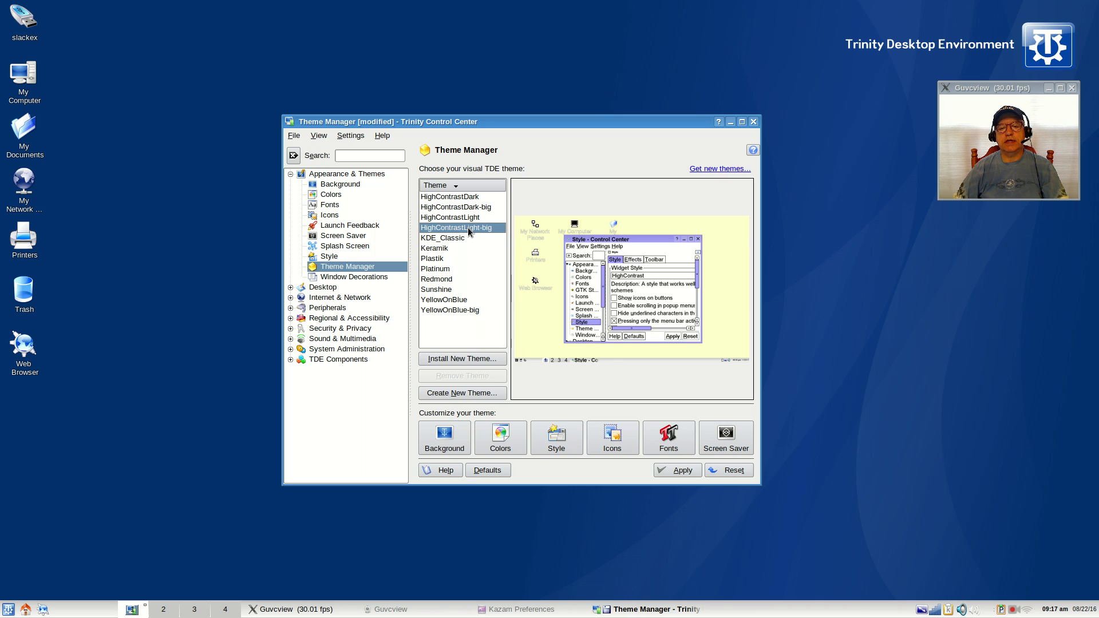
pyautogui.click(451, 239)
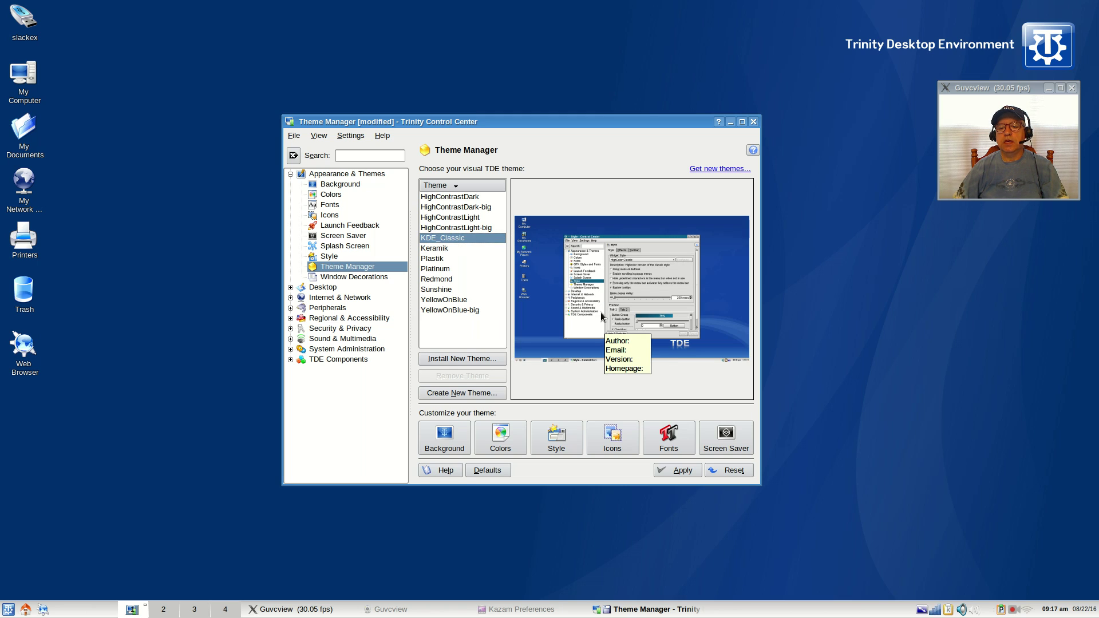
pyautogui.click(474, 249)
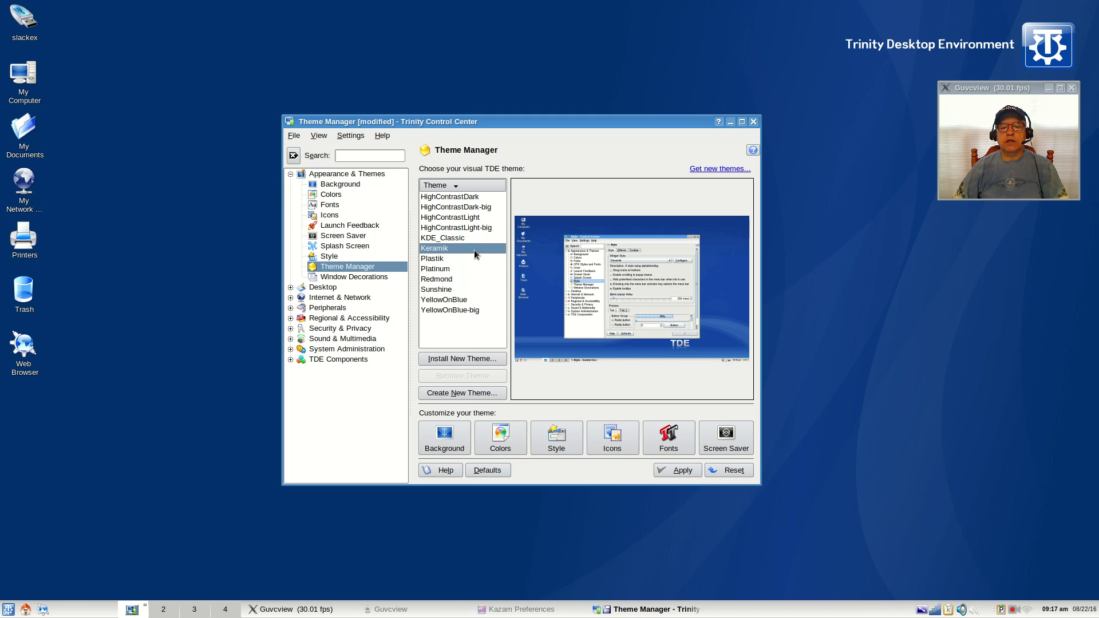
# Preview Plastik through YellowOnBlue-big, then select Redmond again
pyautogui.click(460, 258)
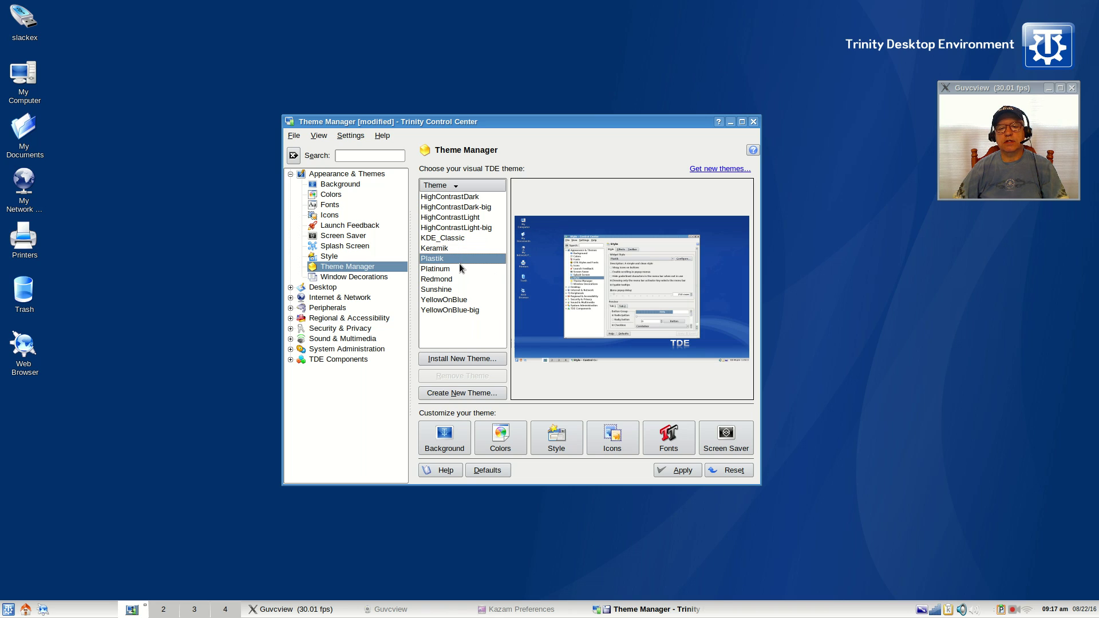
pyautogui.click(459, 268)
pyautogui.click(458, 279)
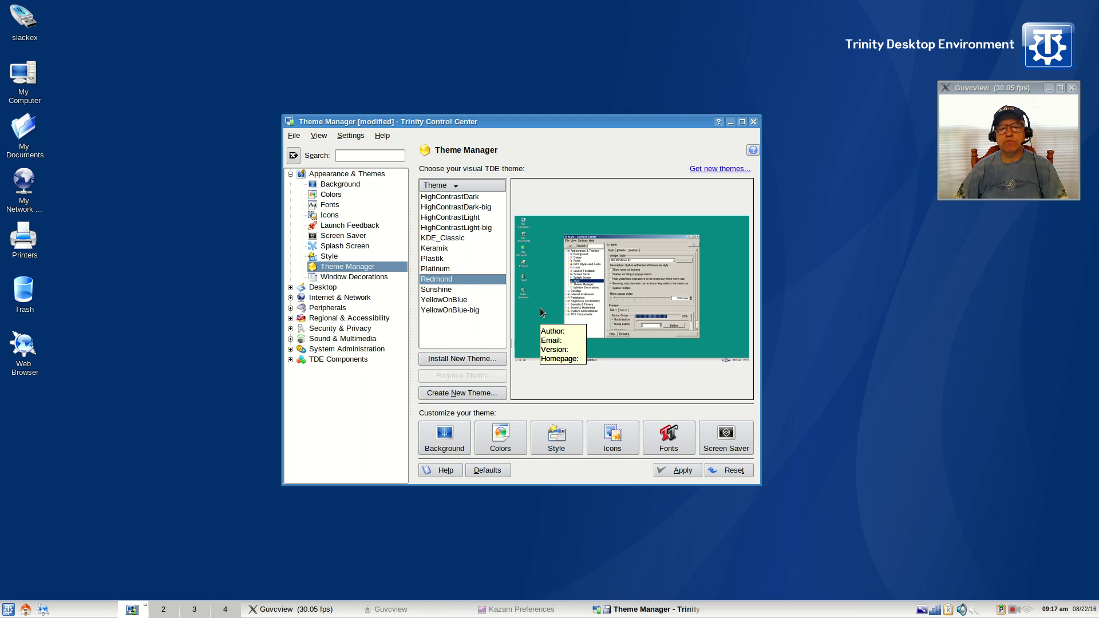
pyautogui.click(434, 292)
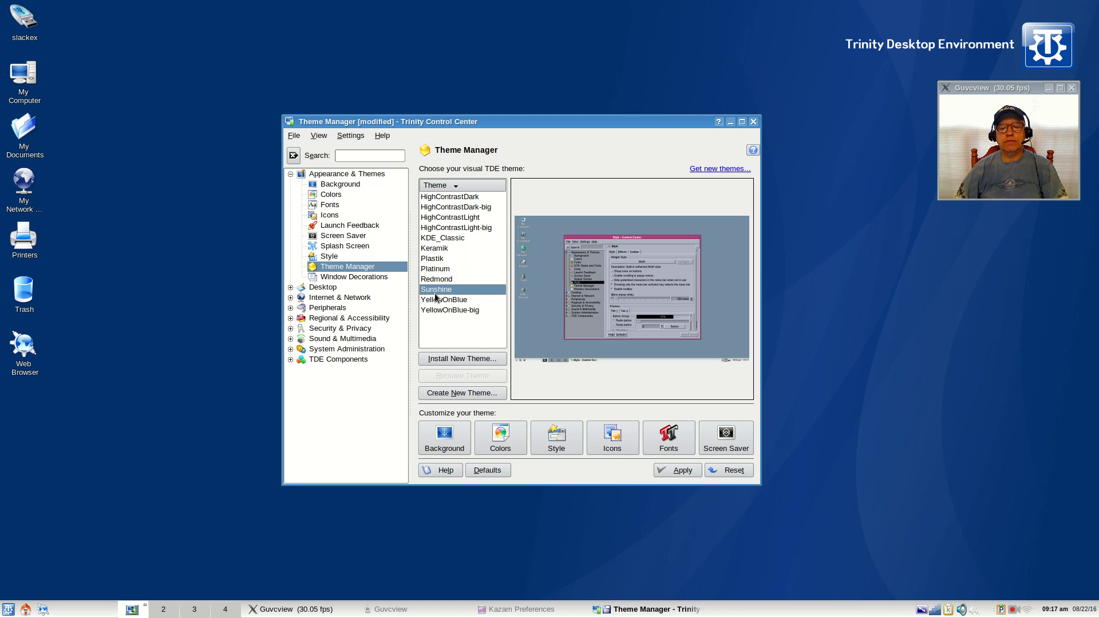
pyautogui.click(451, 301)
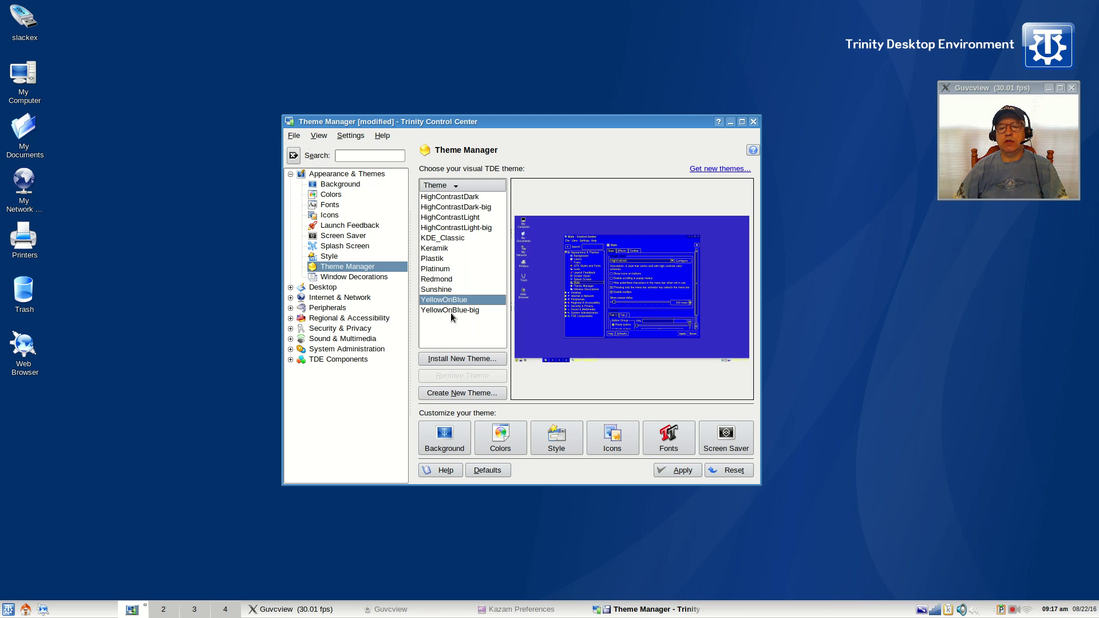
pyautogui.click(455, 310)
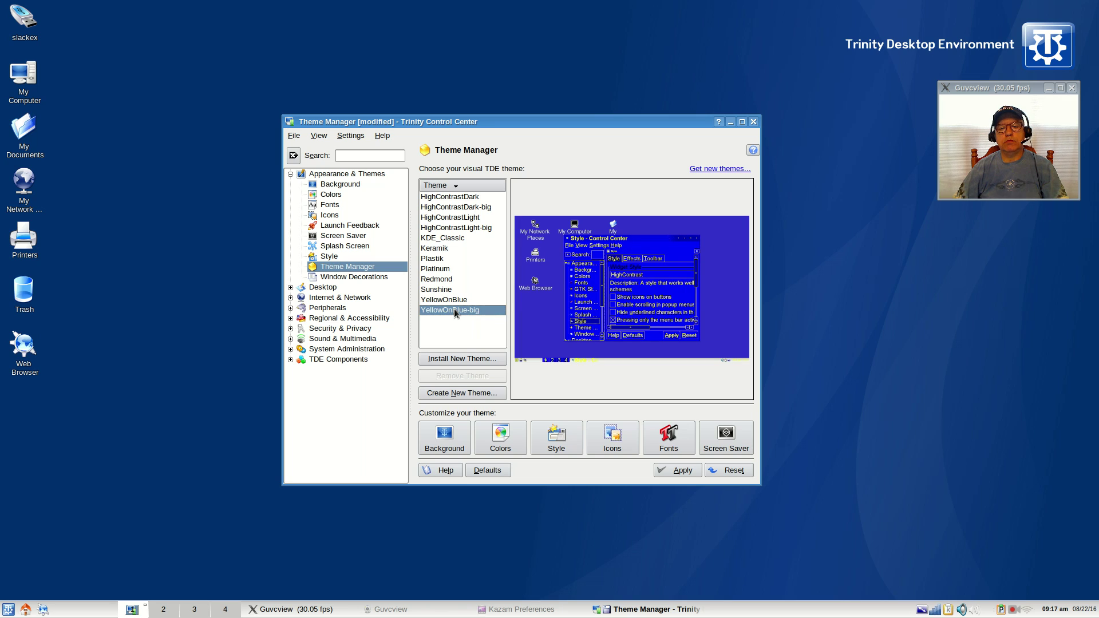
pyautogui.click(447, 280)
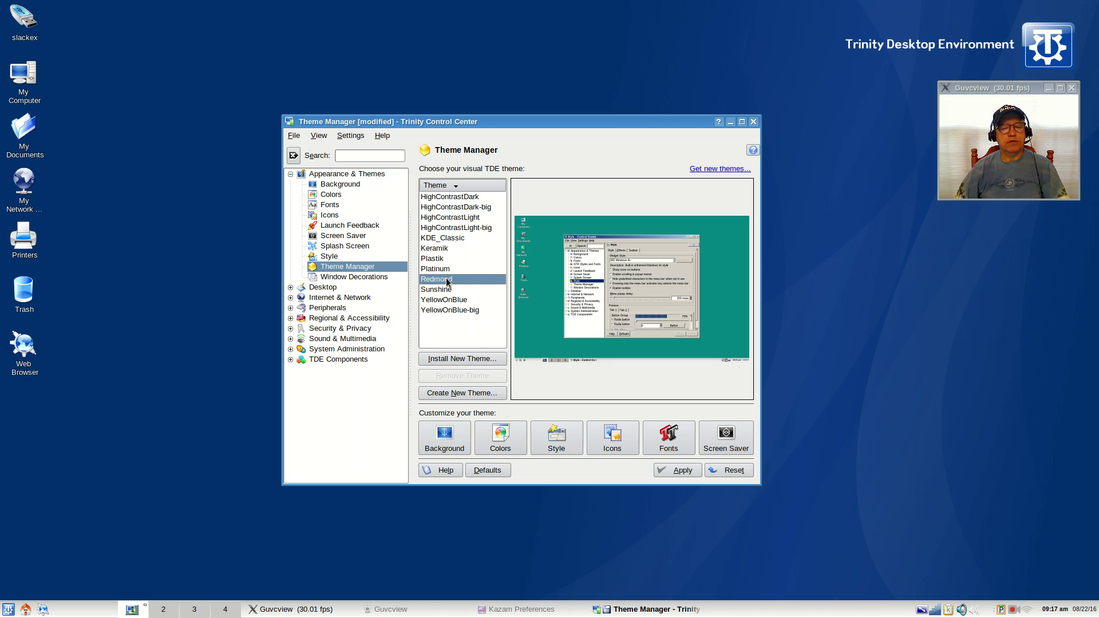
# Apply the Redmond theme and move the Theme Manager window to the right
pyautogui.click(682, 469)
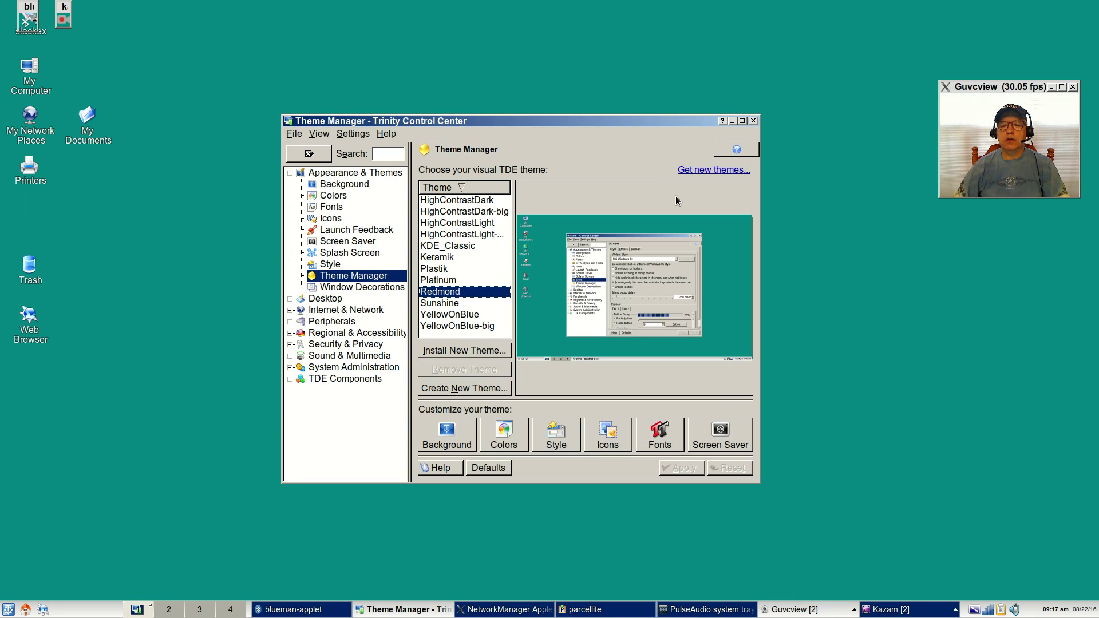
pyautogui.moveTo(627, 117); pyautogui.dragTo(691, 116)
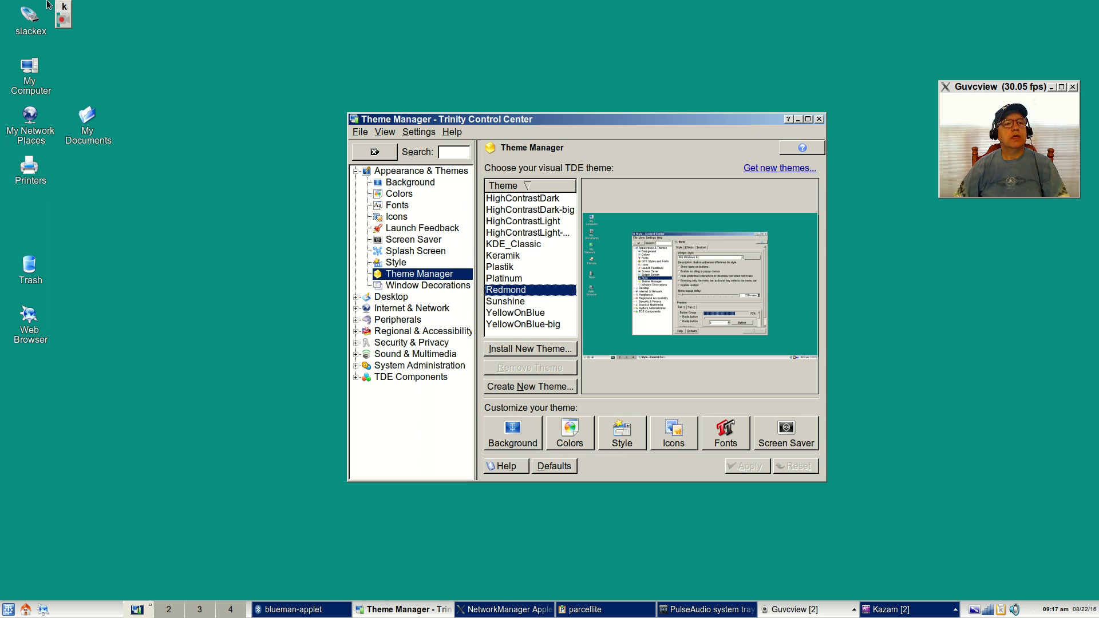
pyautogui.moveTo(60, 12); pyautogui.dragTo(1071, 567)
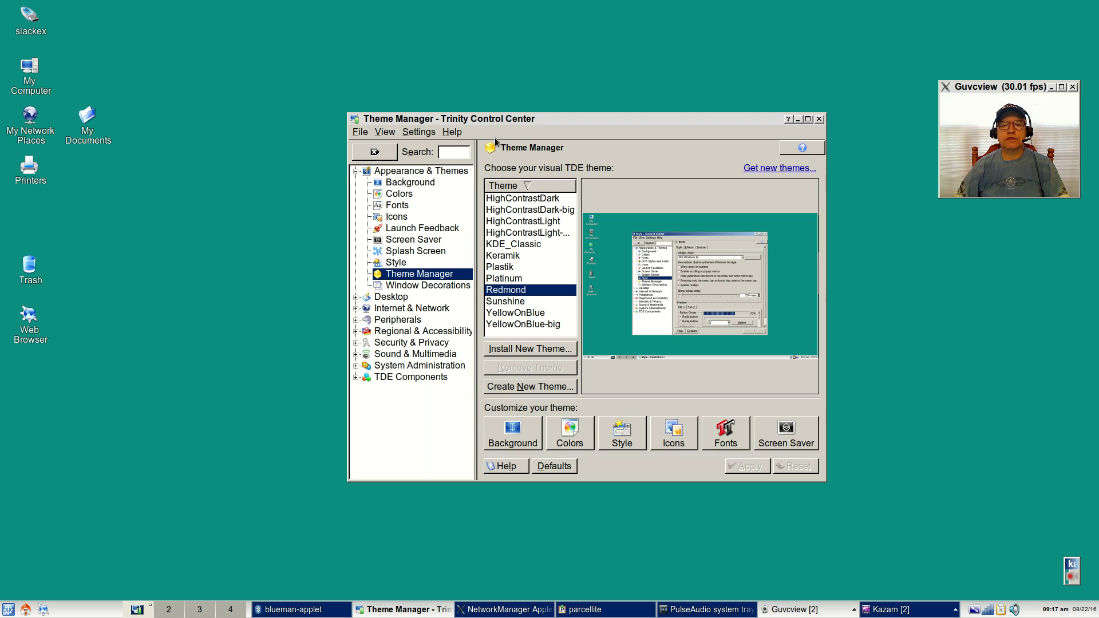
# Use the desktop's Icons menu to line up the Trinity desktop icons vertically
pyautogui.rightClick(185, 208)
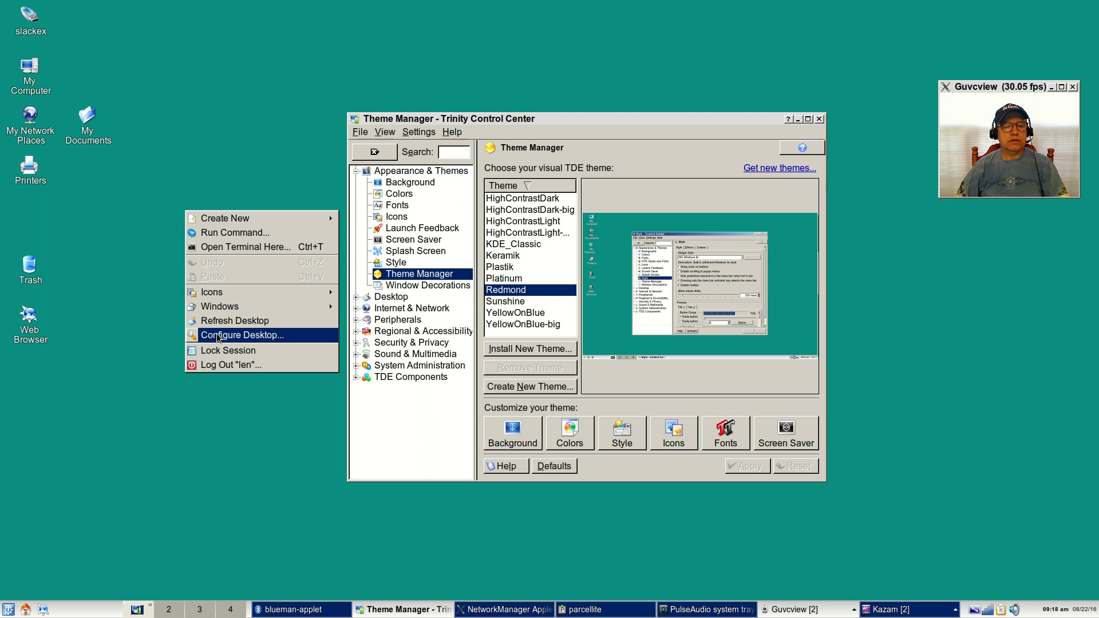
pyautogui.moveTo(215, 295)
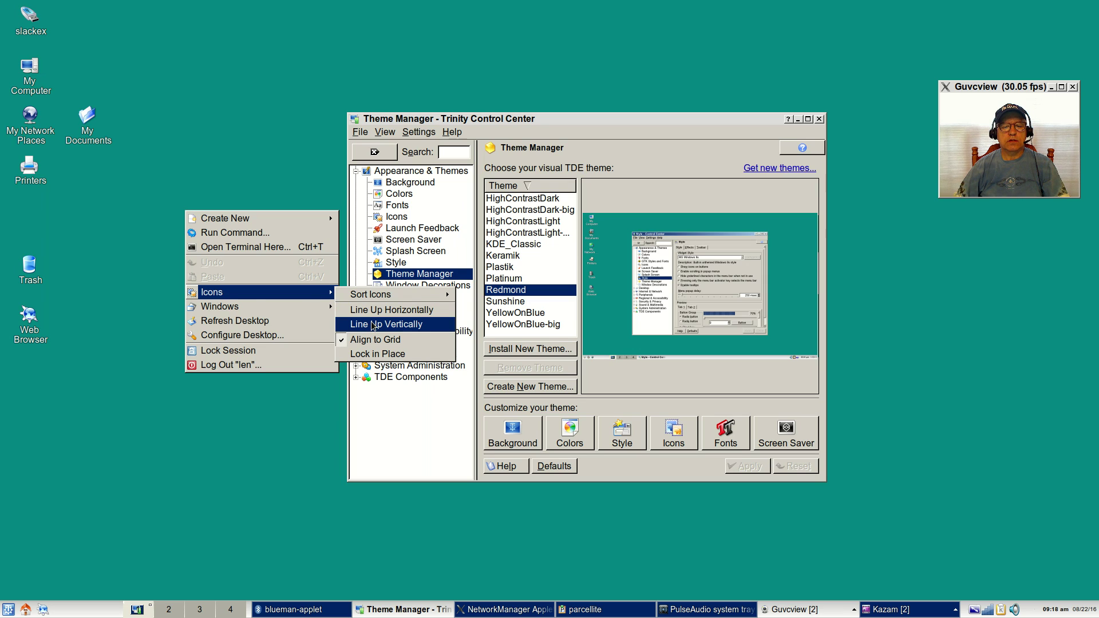
pyautogui.click(372, 324)
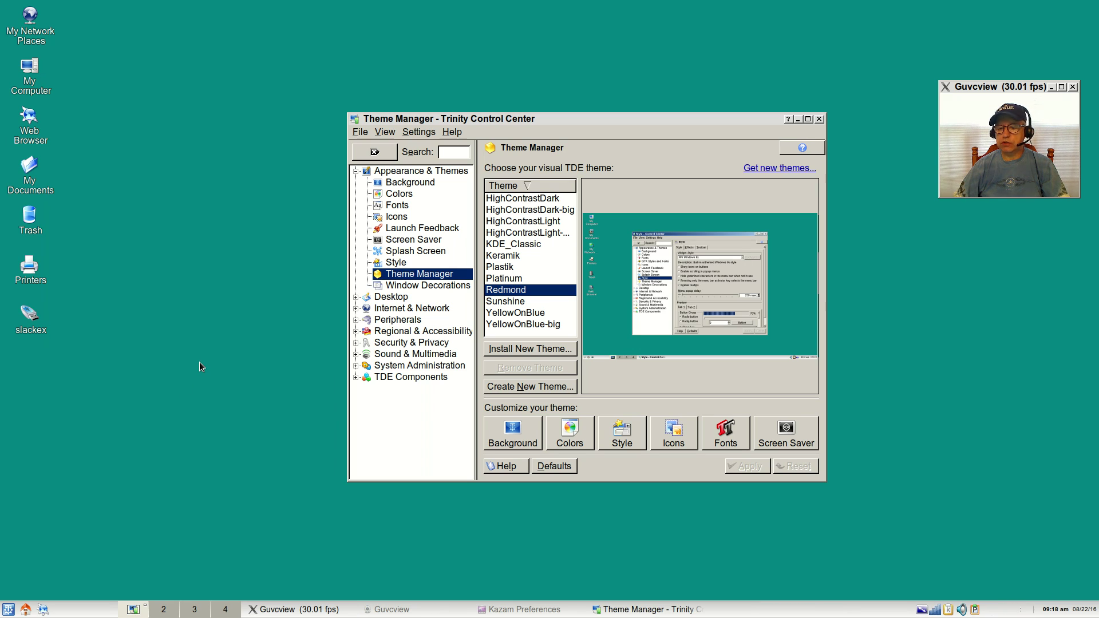
# Apply the Plastik theme in Theme Manager and move its window up and to the left
pyautogui.click(506, 270)
pyautogui.click(749, 466)
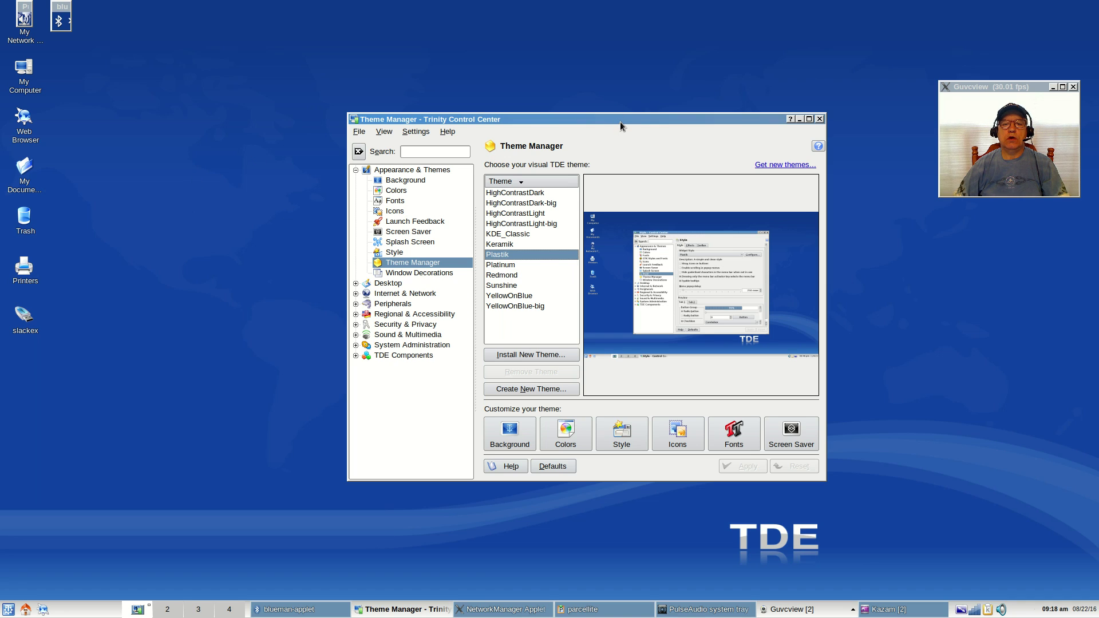
pyautogui.moveTo(619, 122); pyautogui.dragTo(393, 72)
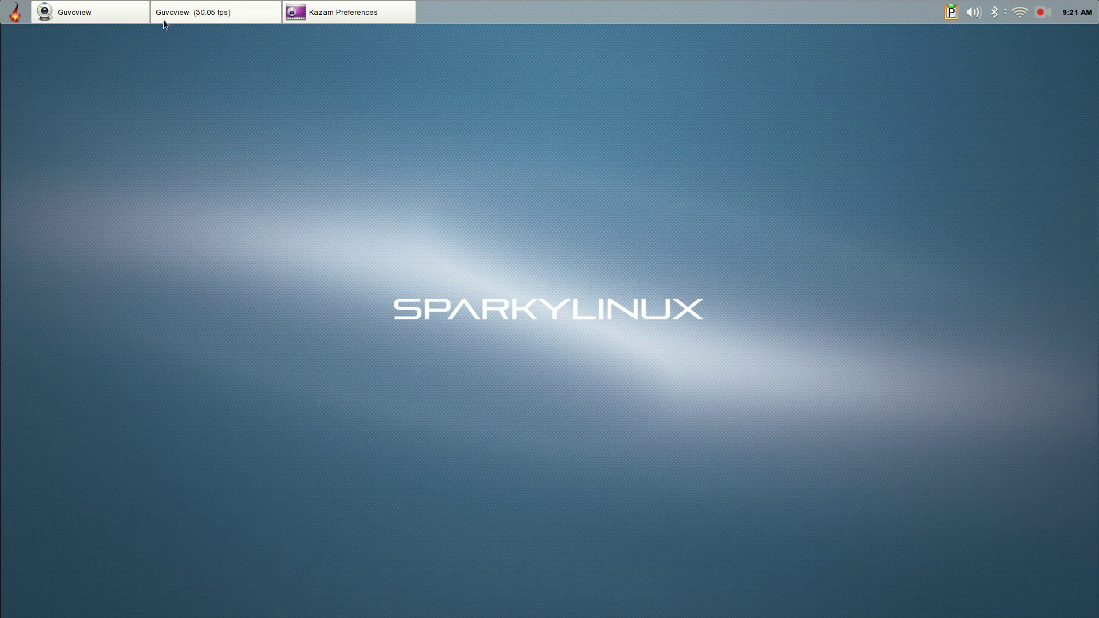
pyautogui.click(15, 12)
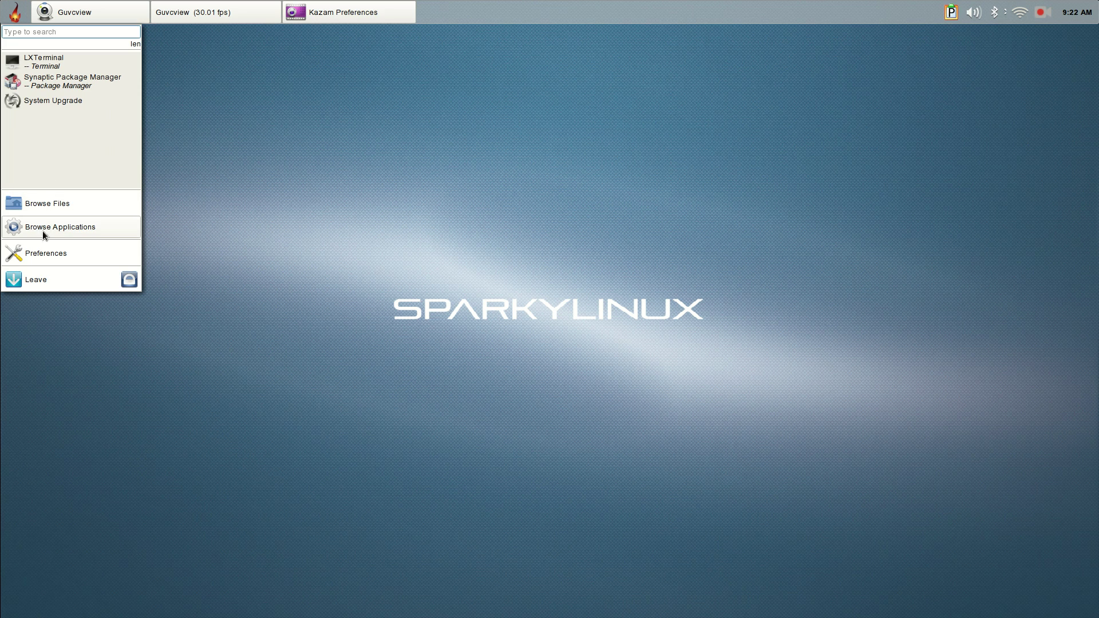
pyautogui.click(35, 258)
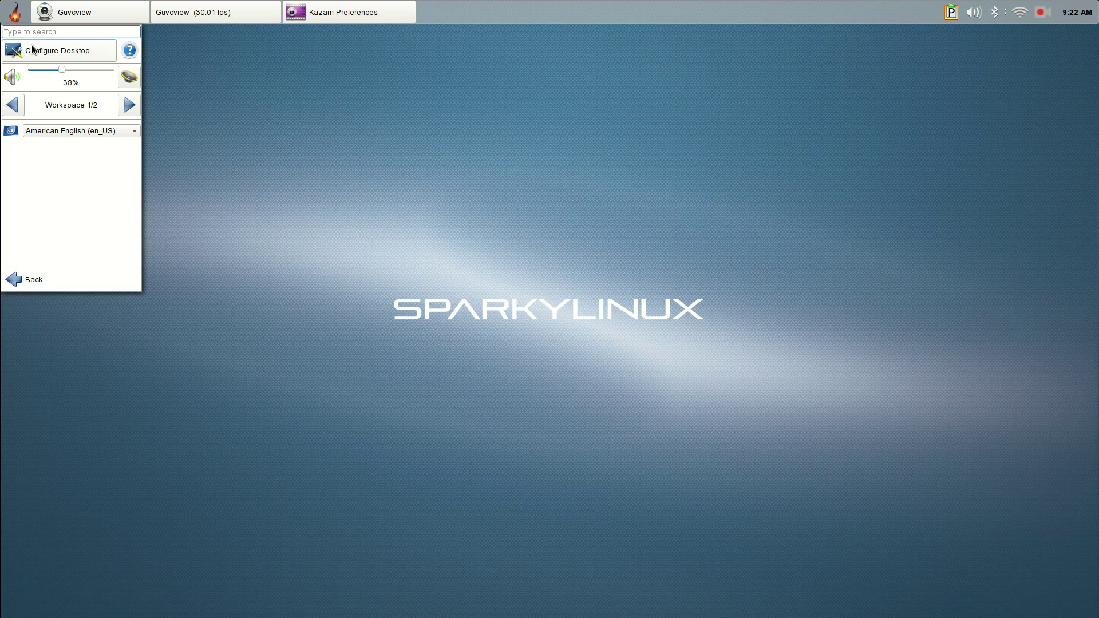
pyautogui.click(14, 17)
pyautogui.click(15, 21)
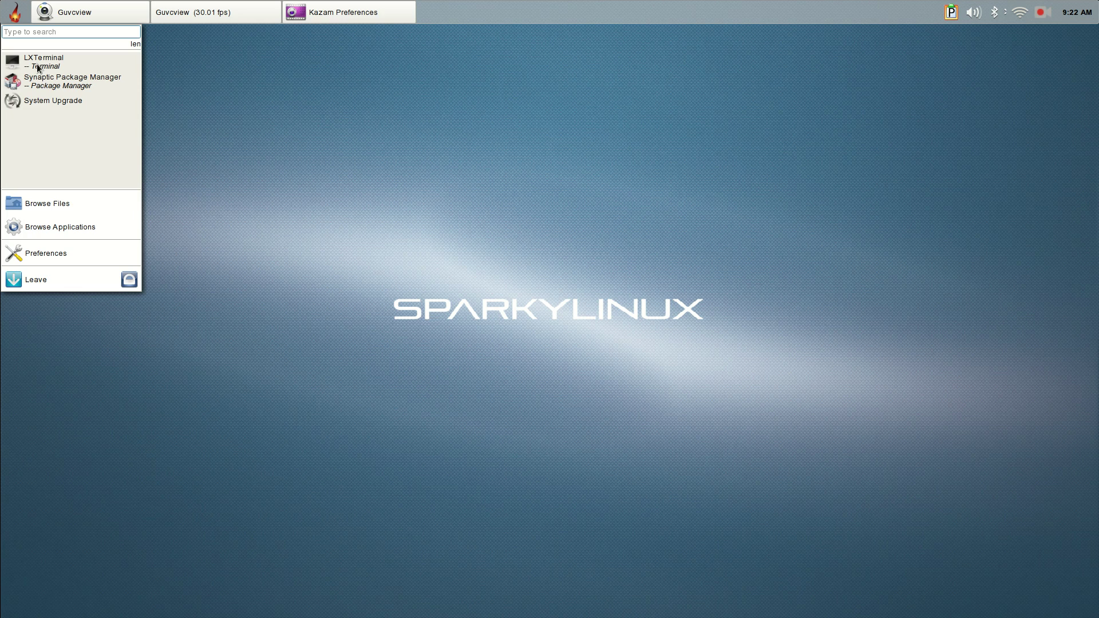
pyautogui.click(346, 96)
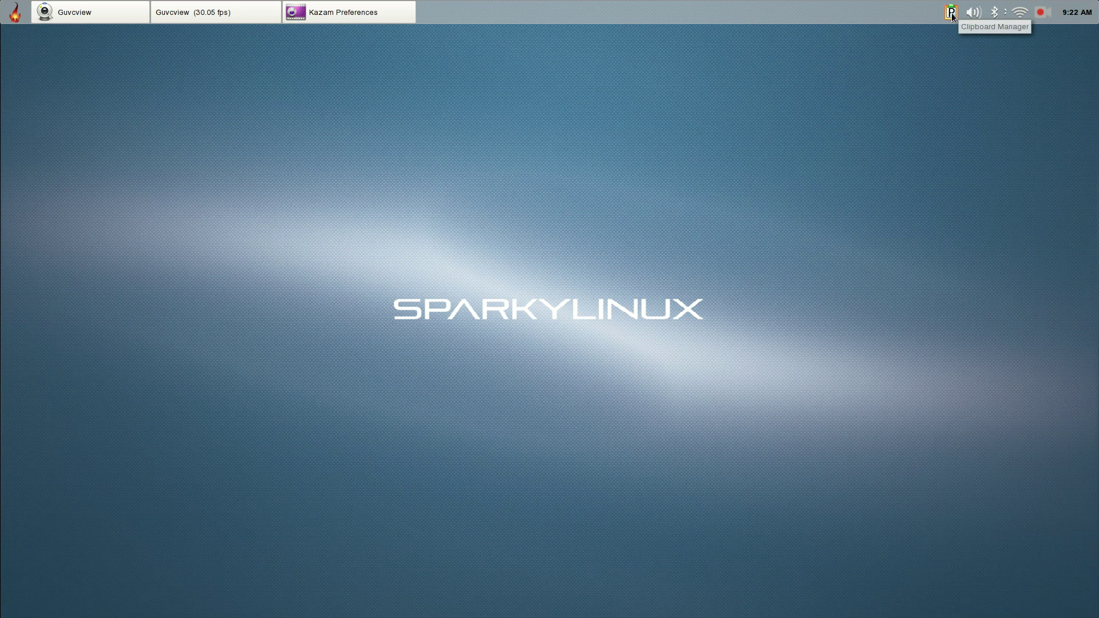
# Check the calendar from the panel clock, then bring the Kazam Preferences window to the front
pyautogui.click(1073, 17)
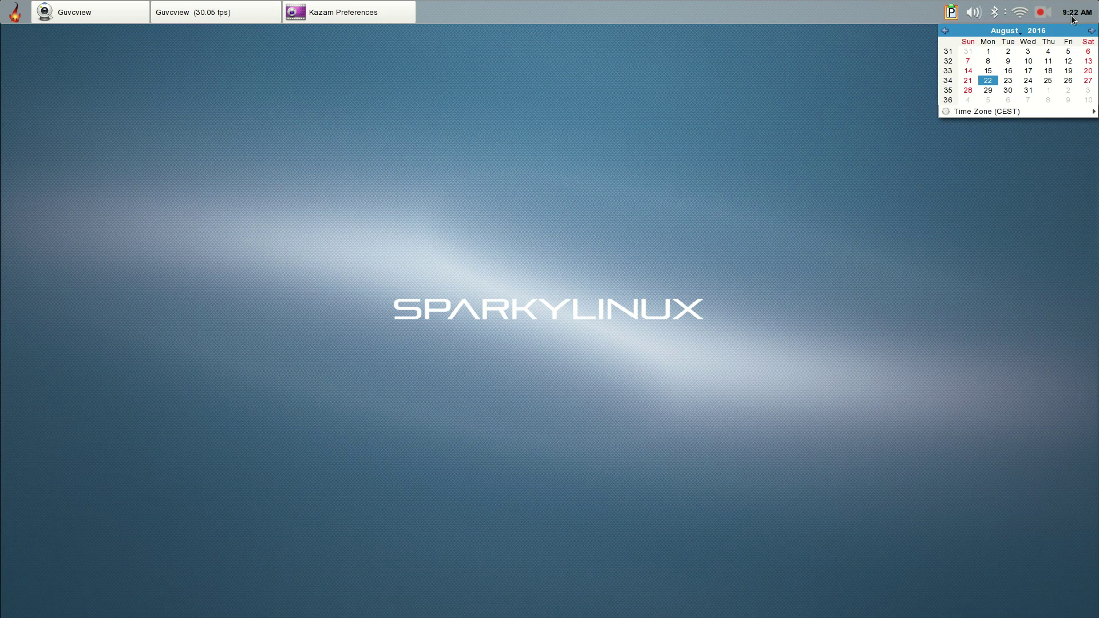
pyautogui.click(1053, 163)
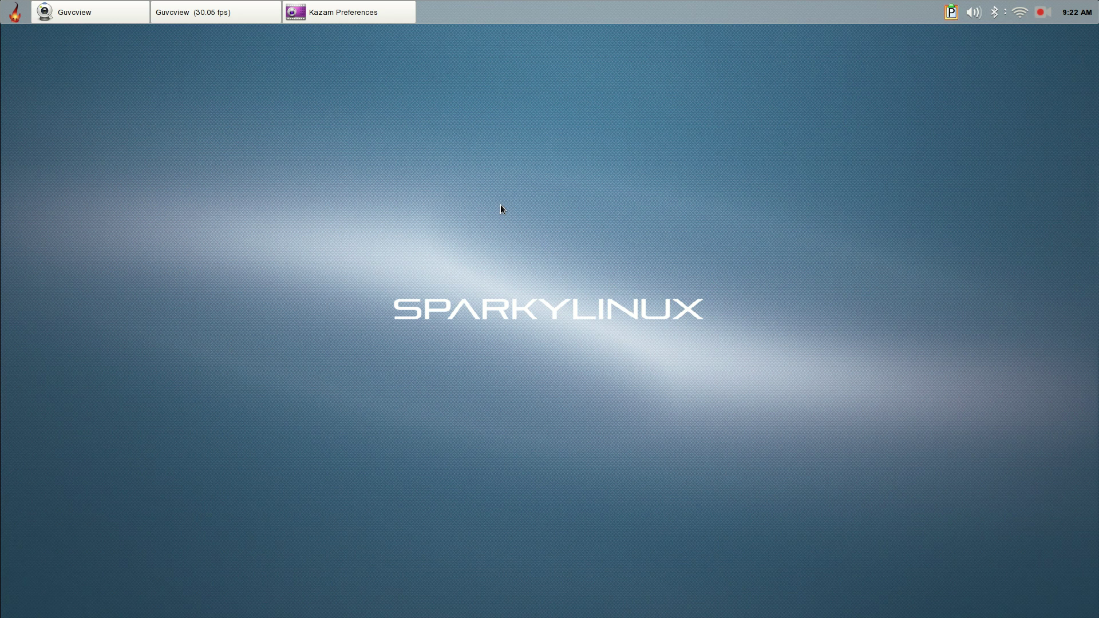
pyautogui.click(332, 13)
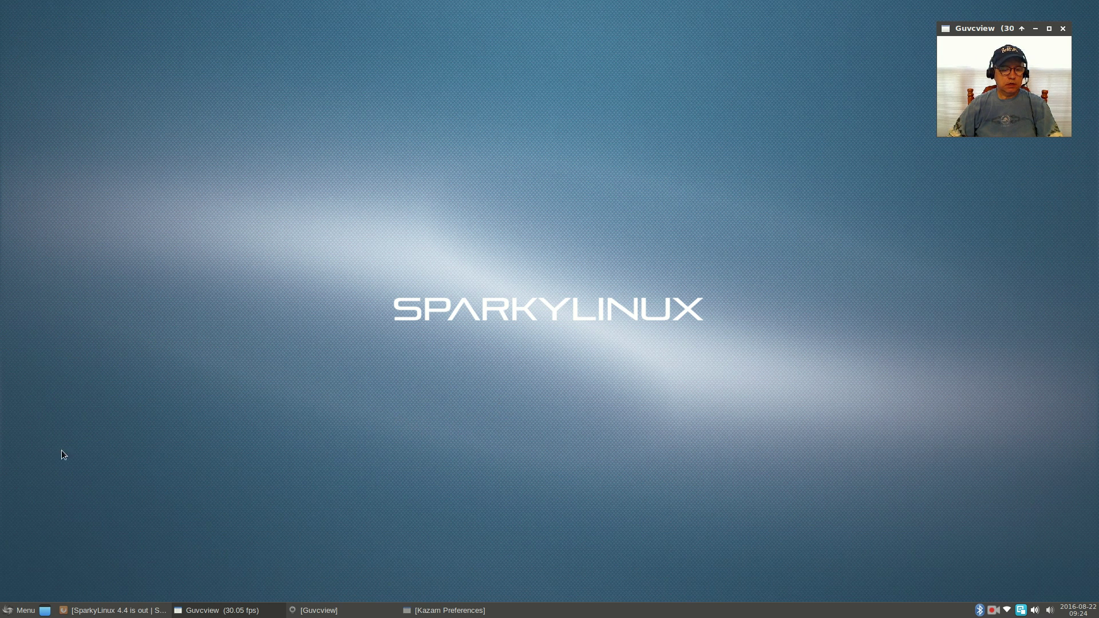
# Show the Games category of the applications menu, listing PlayOnLinux and Steam
pyautogui.click(18, 612)
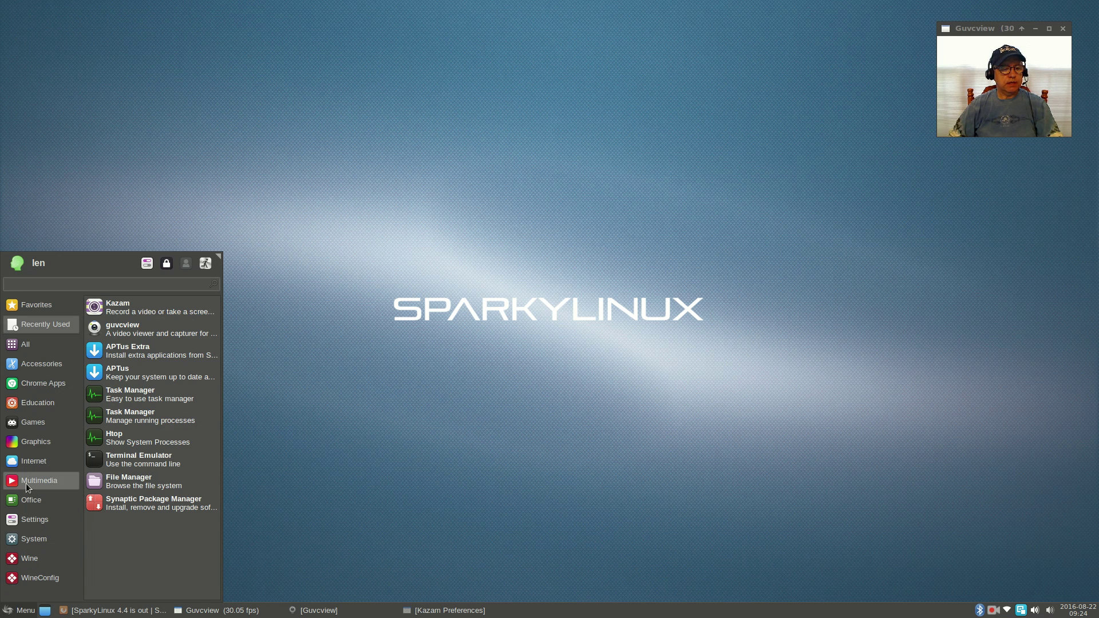
pyautogui.click(29, 424)
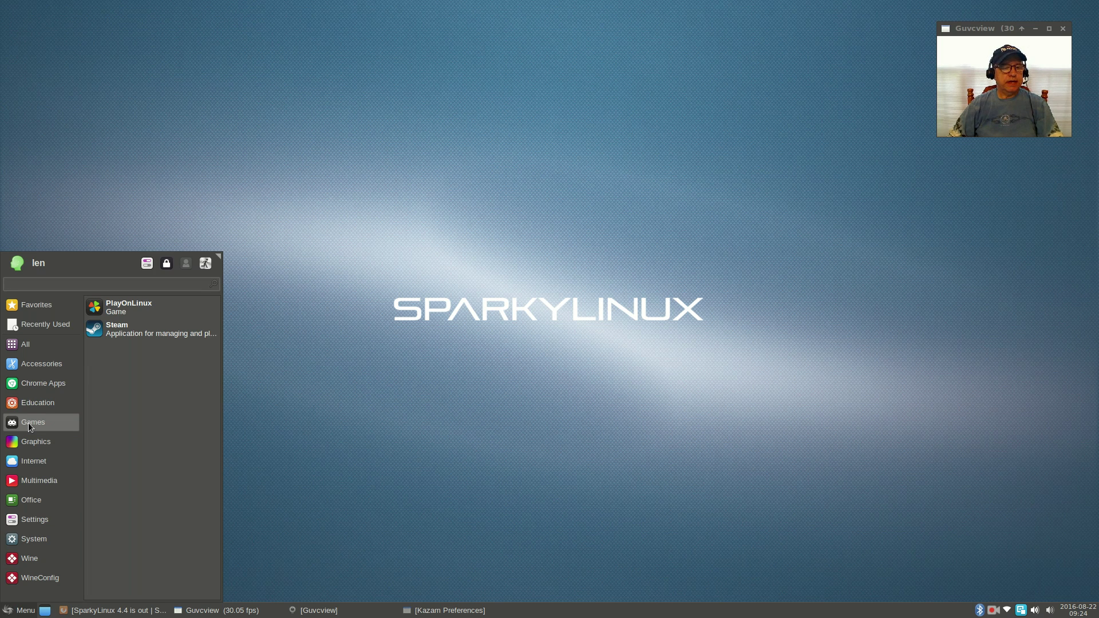
# Launch PlayOnLinux and move its window, listing Hearthstone, to the top-left corner
pyautogui.click(116, 307)
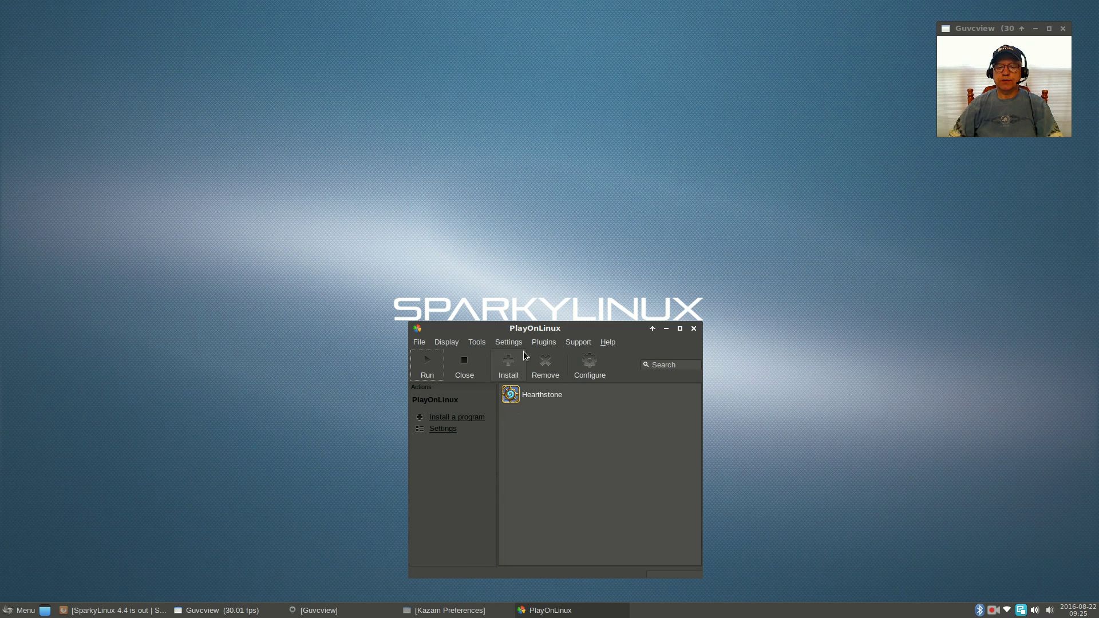
pyautogui.moveTo(540, 330); pyautogui.dragTo(191, 50)
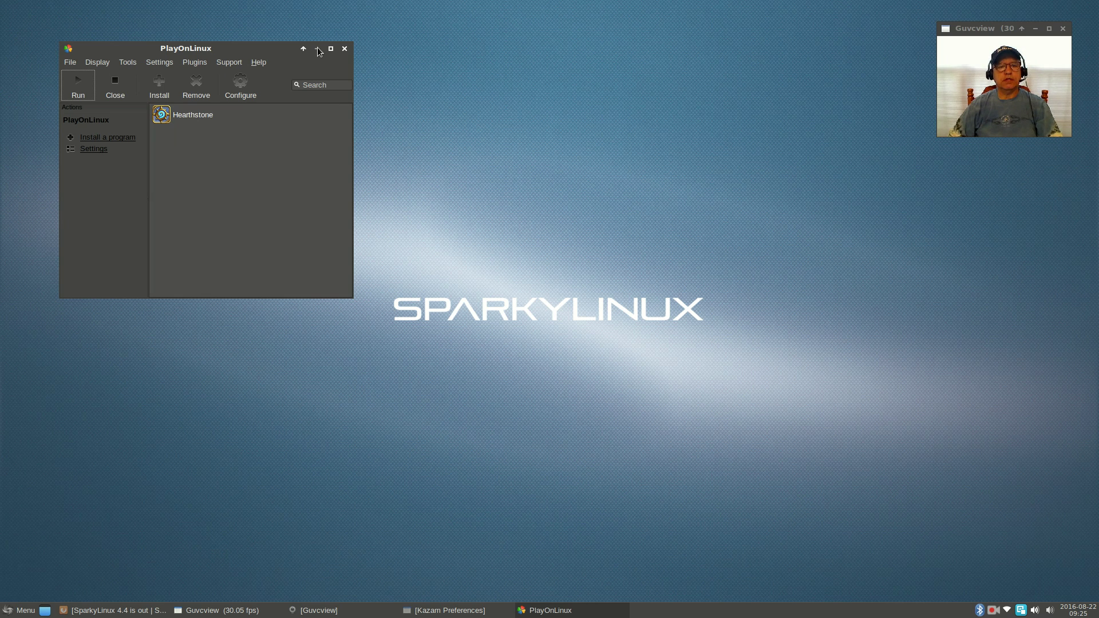
pyautogui.click(318, 51)
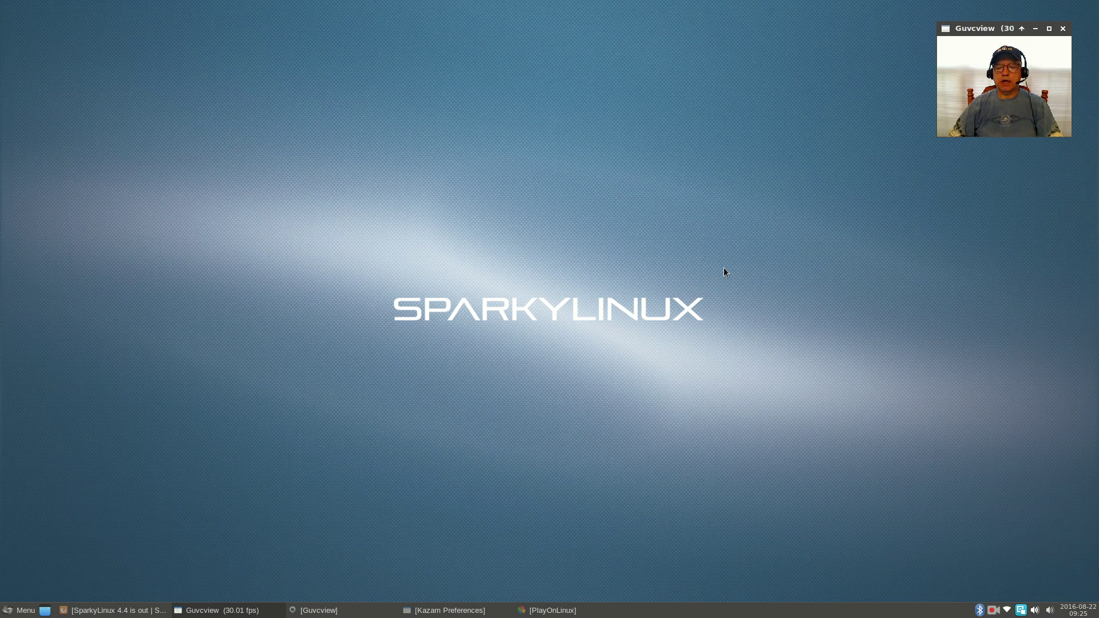